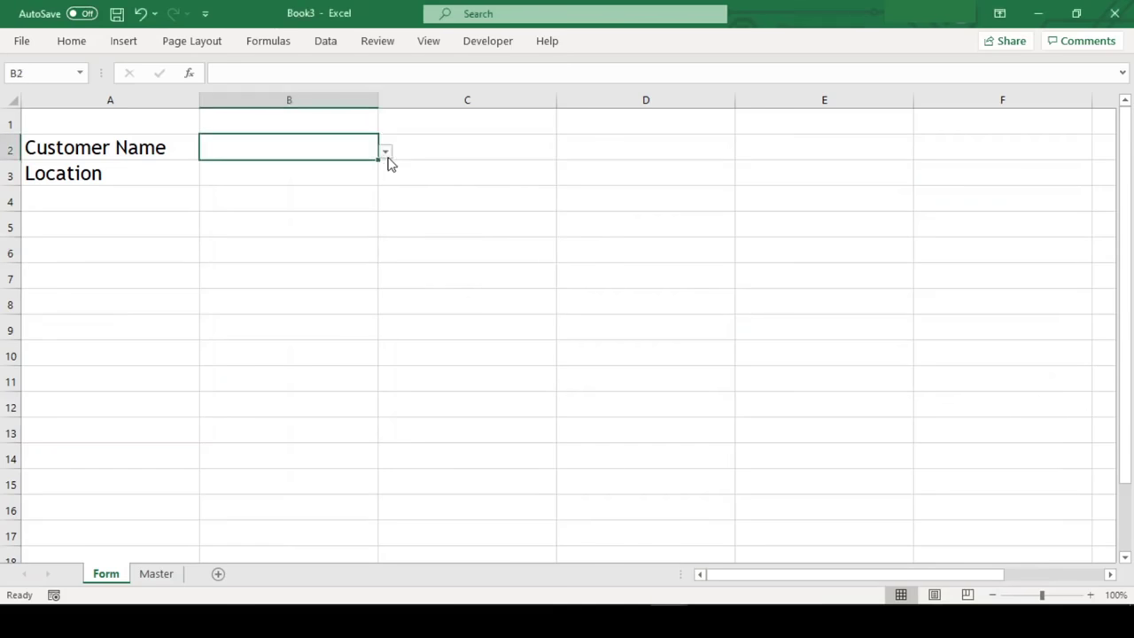
# Scroll through B2's customer name drop-down and close it without picking a name.
pyautogui.click(386, 156)
pyautogui.click(384, 239)
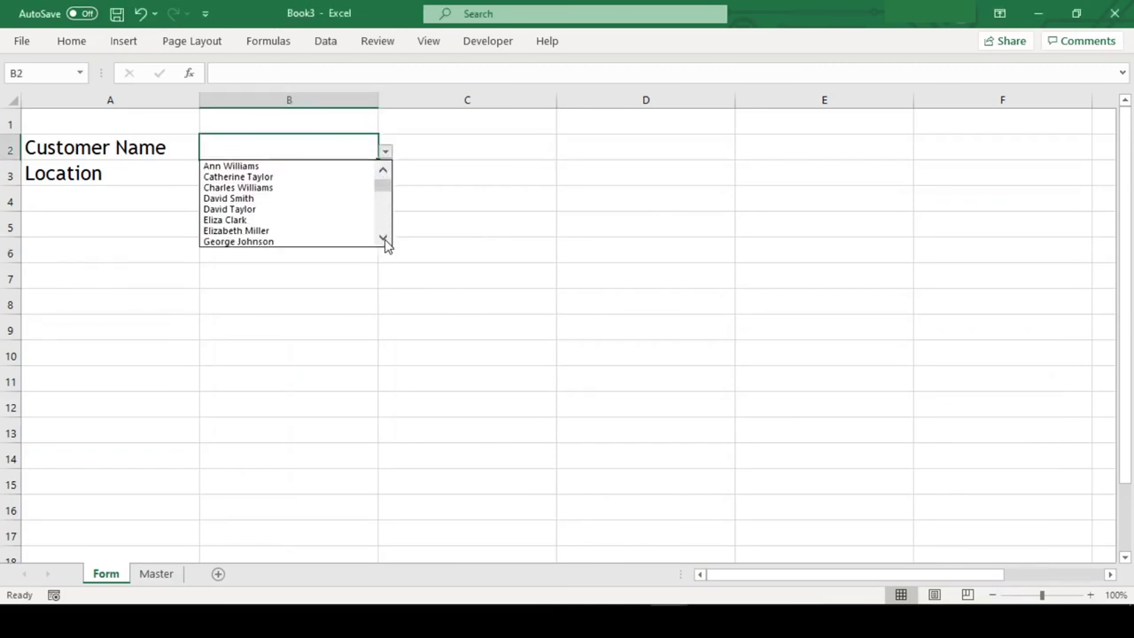
pyautogui.moveTo(384, 238); pyautogui.dragTo(383, 186)
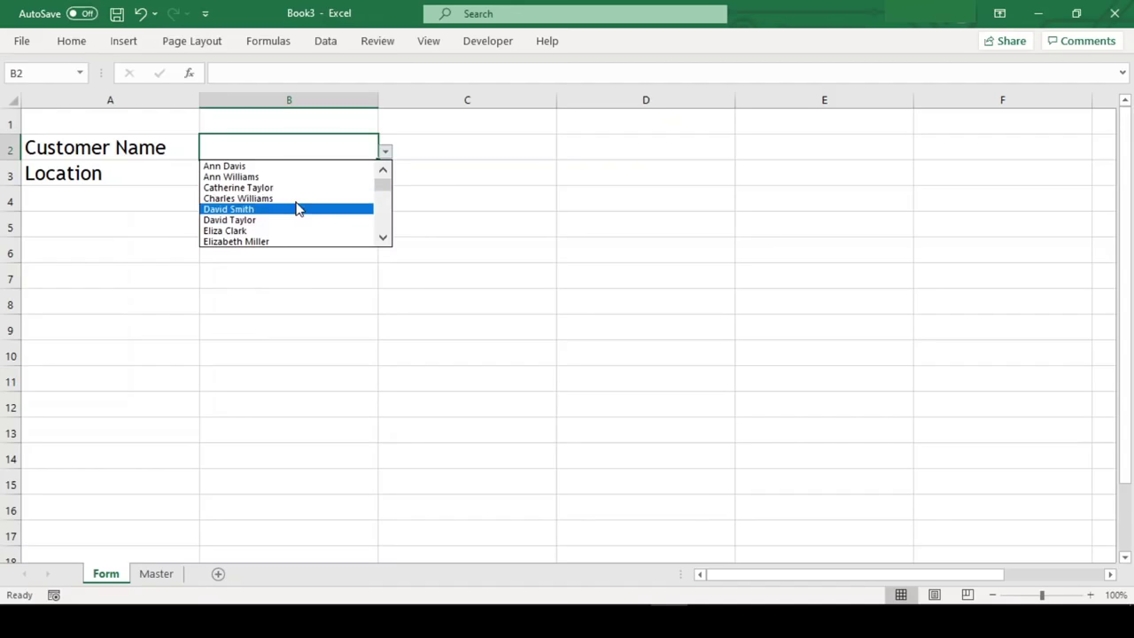
pyautogui.click(387, 228)
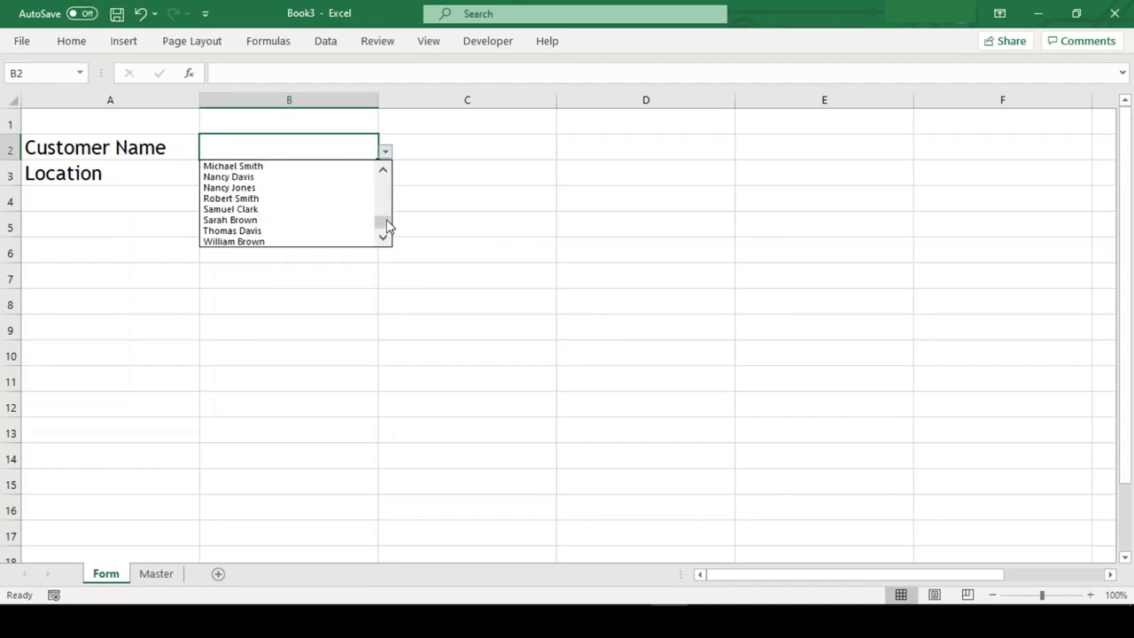
pyautogui.click(419, 169)
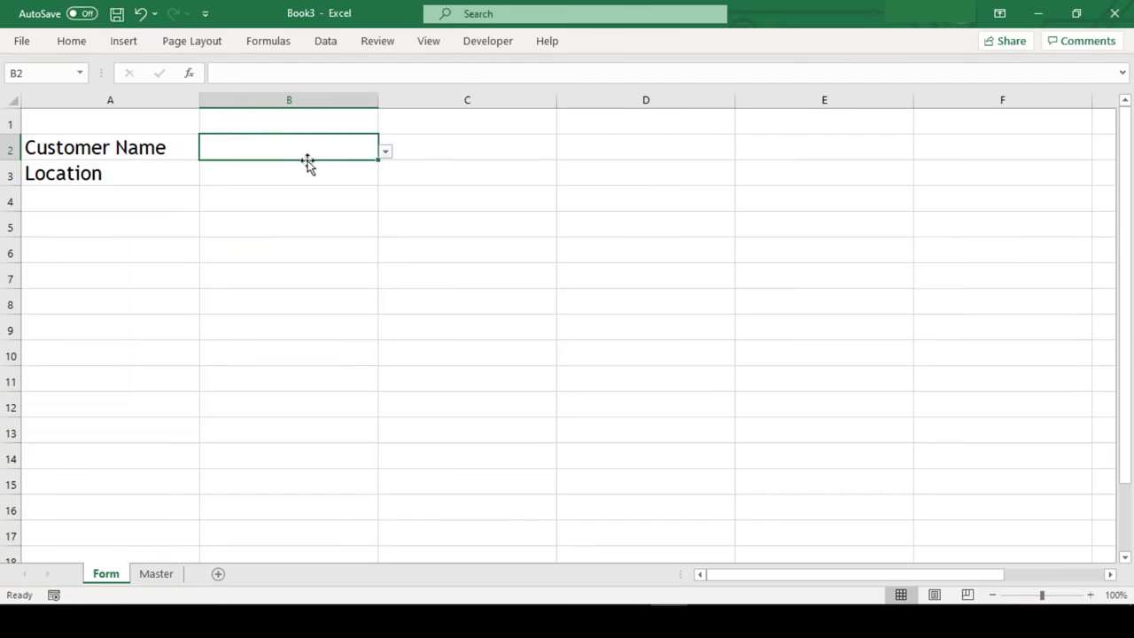
pyautogui.click(386, 152)
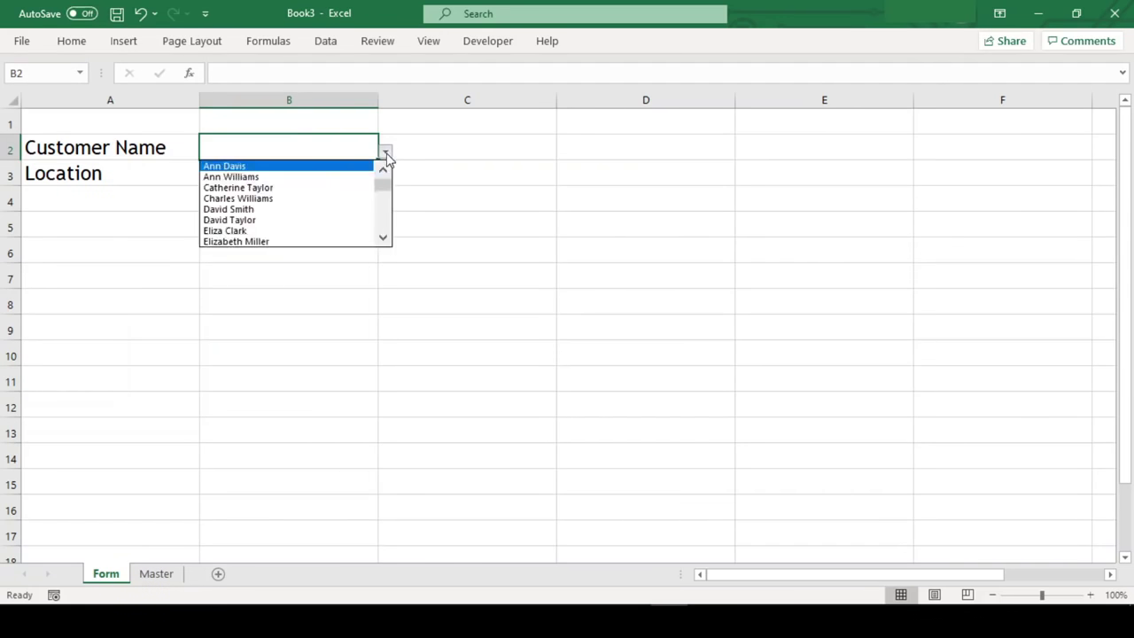
pyautogui.click(309, 147)
# Type the partial name Mar in B2, check the offered names, then leave B2 empty.
pyautogui.press('BackSpace')
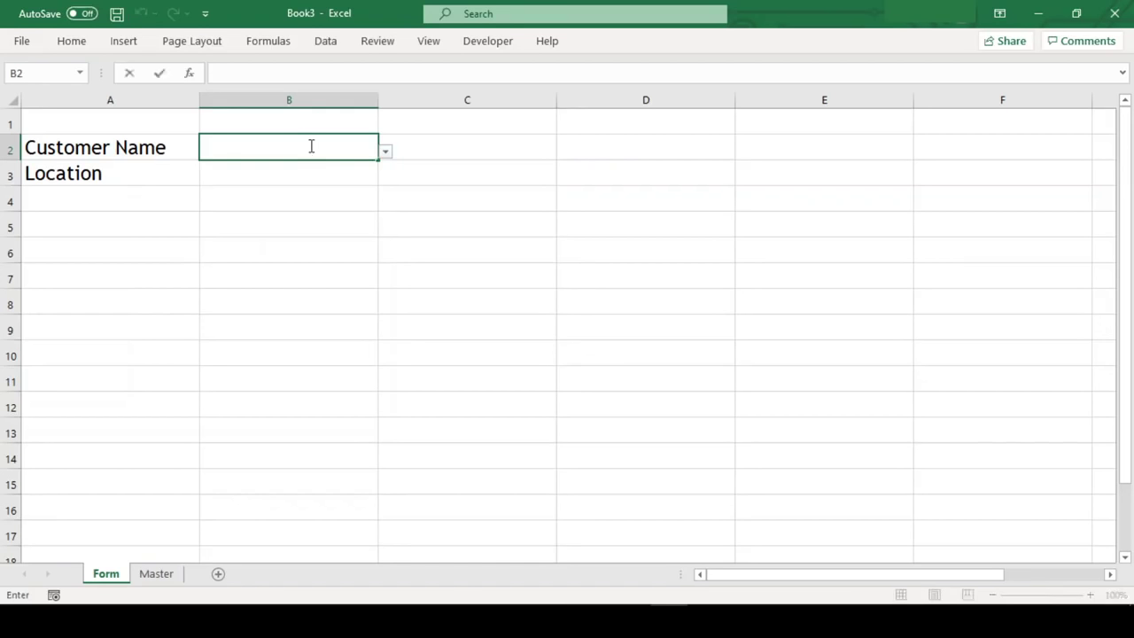
pyautogui.write('Mafr')
pyautogui.press('BackSpace')
pyautogui.press('BackSpace')
pyautogui.write('r')
pyautogui.click(386, 152)
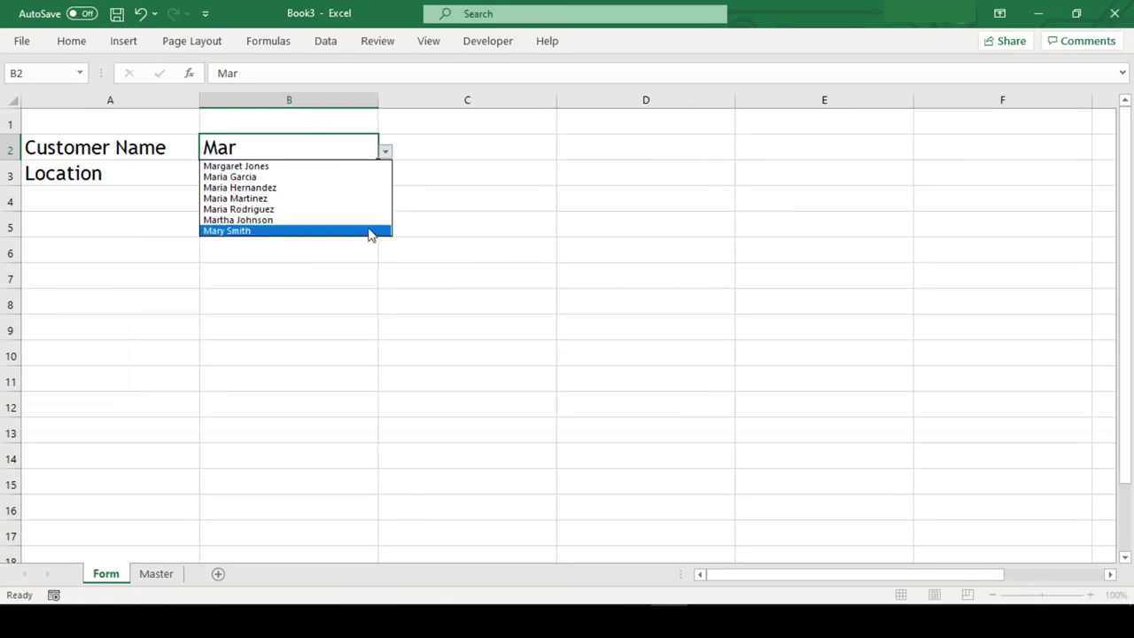
pyautogui.click(318, 141)
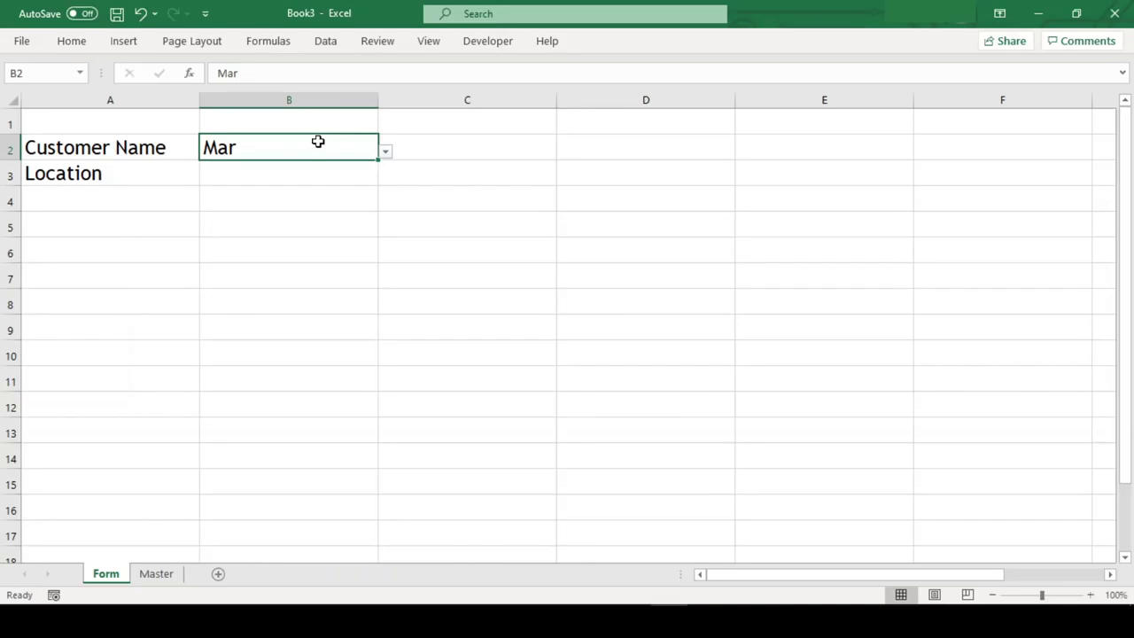
pyautogui.press('Delete')
pyautogui.click(385, 152)
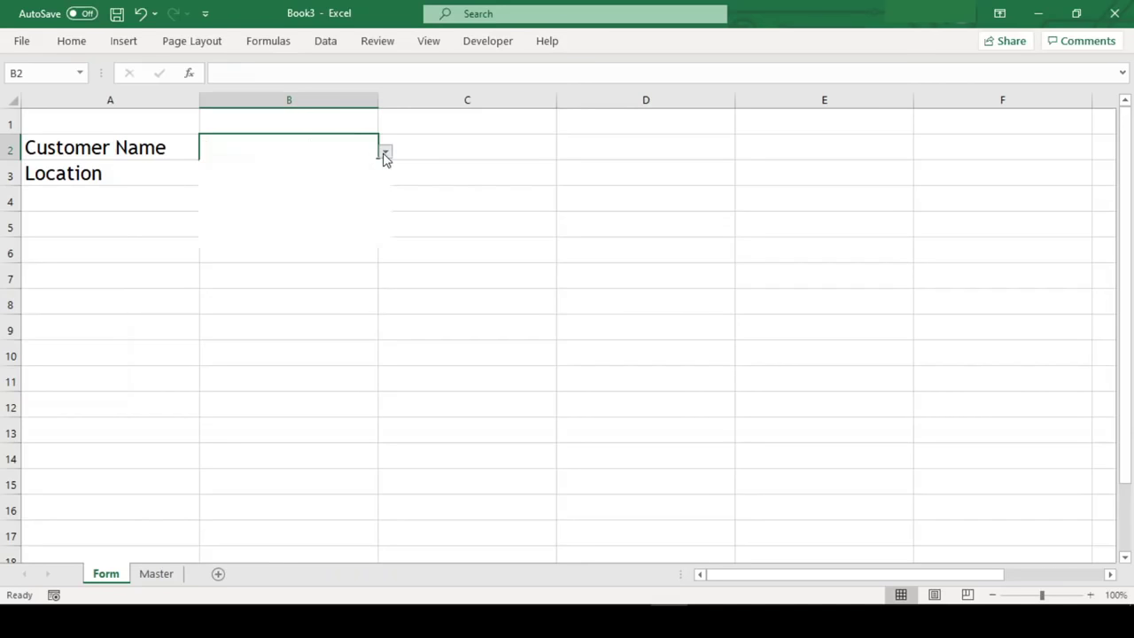
pyautogui.moveTo(384, 181)
pyautogui.mouseDown()
pyautogui.moveTo(389, 241)
pyautogui.moveTo(386, 183)
pyautogui.mouseUp()
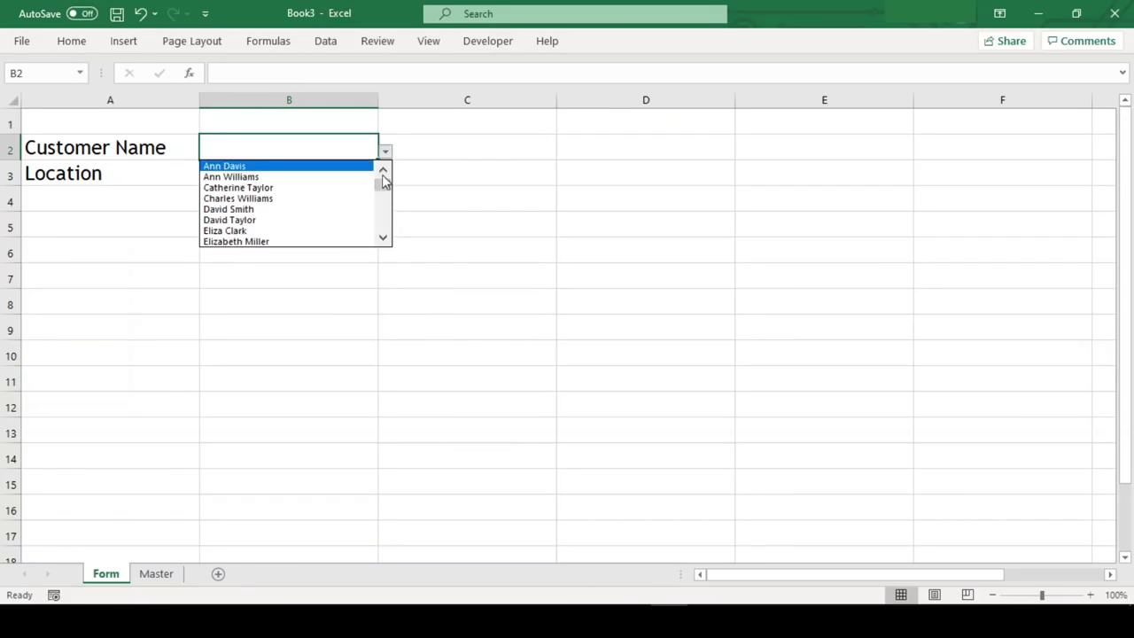
pyautogui.click(435, 145)
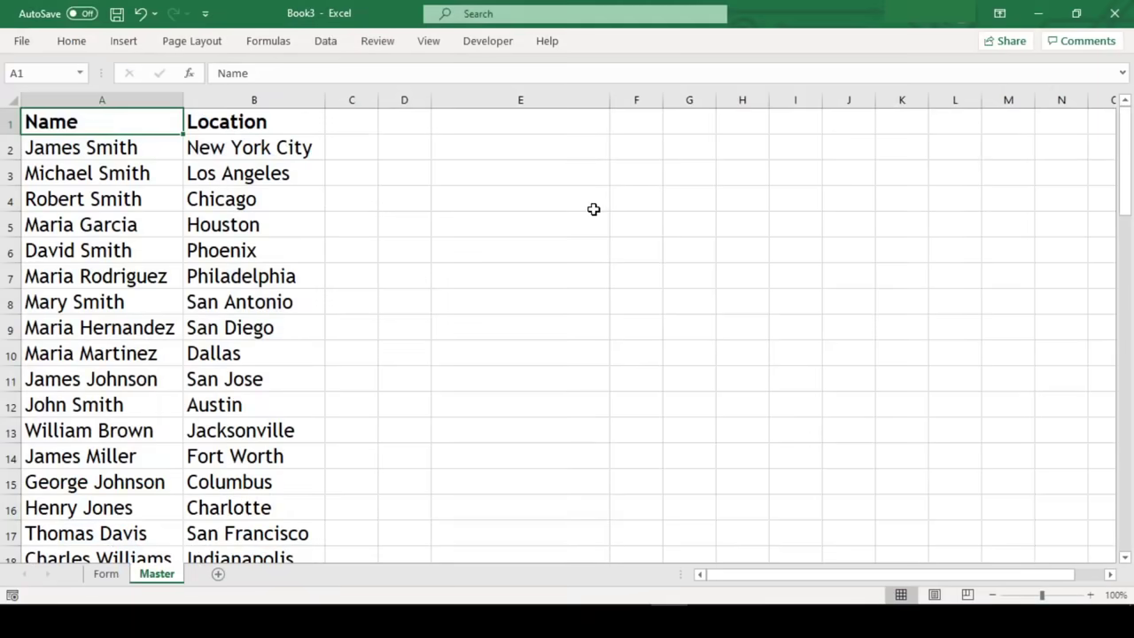
pyautogui.press('Down')
pyautogui.press('Down')
pyautogui.press('Down')
pyautogui.press('Down')
pyautogui.press('Down')
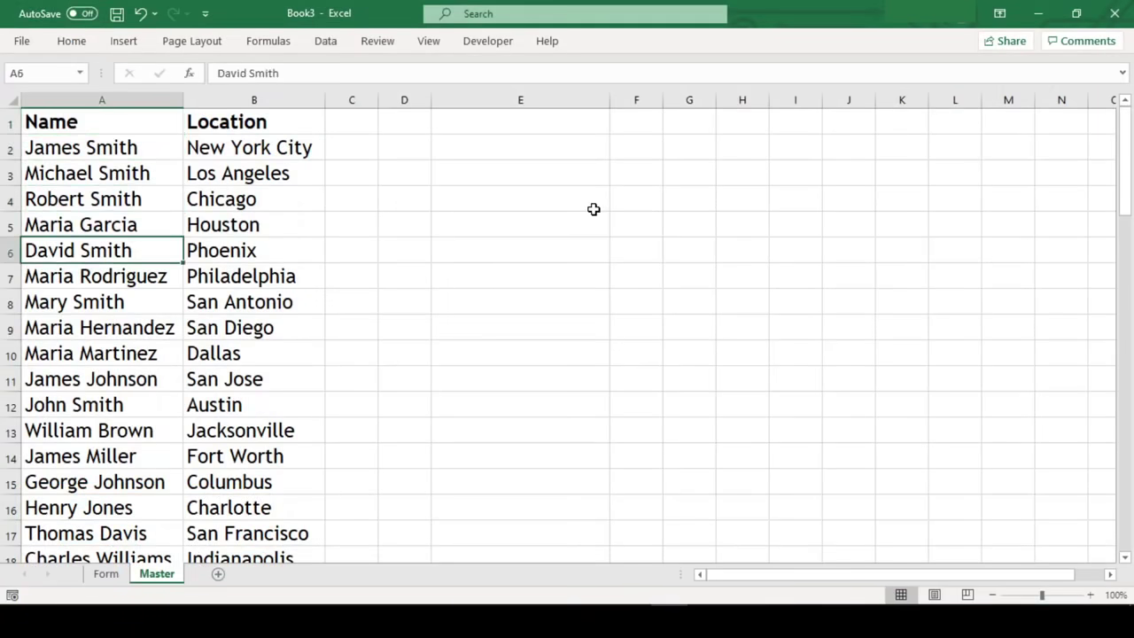
pyautogui.press('Up')
pyautogui.press('Up')
pyautogui.press('Up')
pyautogui.press('Up')
pyautogui.press('Right')
pyautogui.hotkey('shift', 'Down')
pyautogui.press('Down')
pyautogui.press('Down')
pyautogui.press('Down')
pyautogui.press('Down')
pyautogui.press('Down')
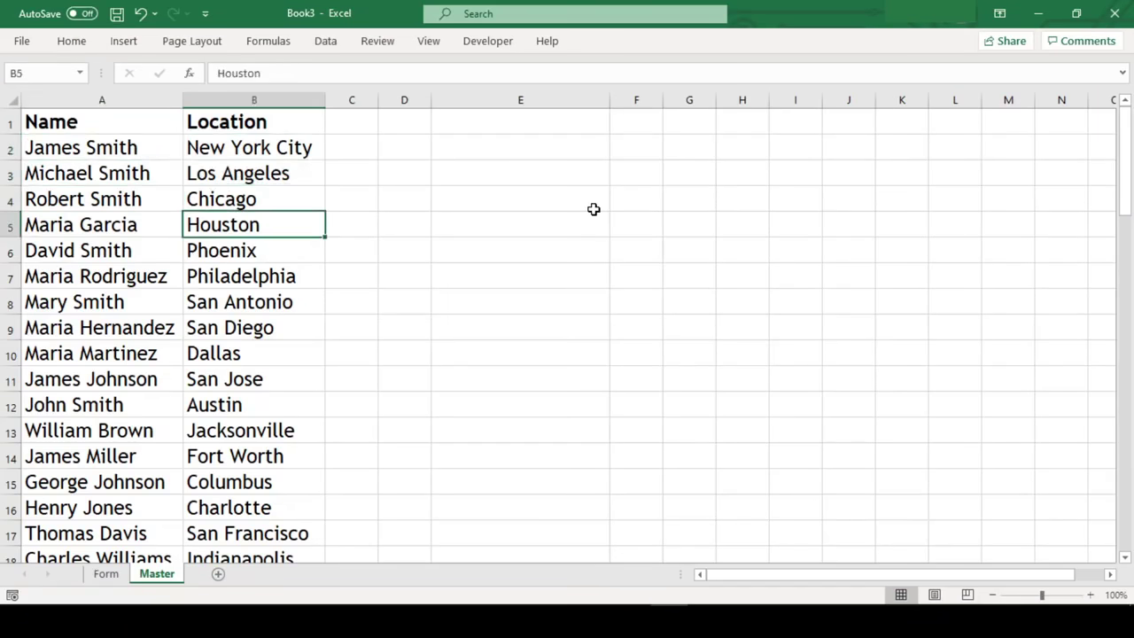
pyautogui.press('Down')
pyautogui.press('Down')
pyautogui.press('Down')
pyautogui.press('Down')
pyautogui.press('Down')
pyautogui.press('Down')
pyautogui.press('Down')
pyautogui.press('Down')
pyautogui.press('Down')
pyautogui.press('Down')
pyautogui.press('Up')
pyautogui.press('Up')
pyautogui.press('Up')
pyautogui.press('Up')
pyautogui.press('Up')
pyautogui.press('Up')
pyautogui.press('Up')
pyautogui.press('Up')
pyautogui.press('Up')
pyautogui.press('Up')
pyautogui.press('Up')
pyautogui.press('Up')
pyautogui.press('Up')
pyautogui.press('Up')
pyautogui.press('Up')
pyautogui.press('Up')
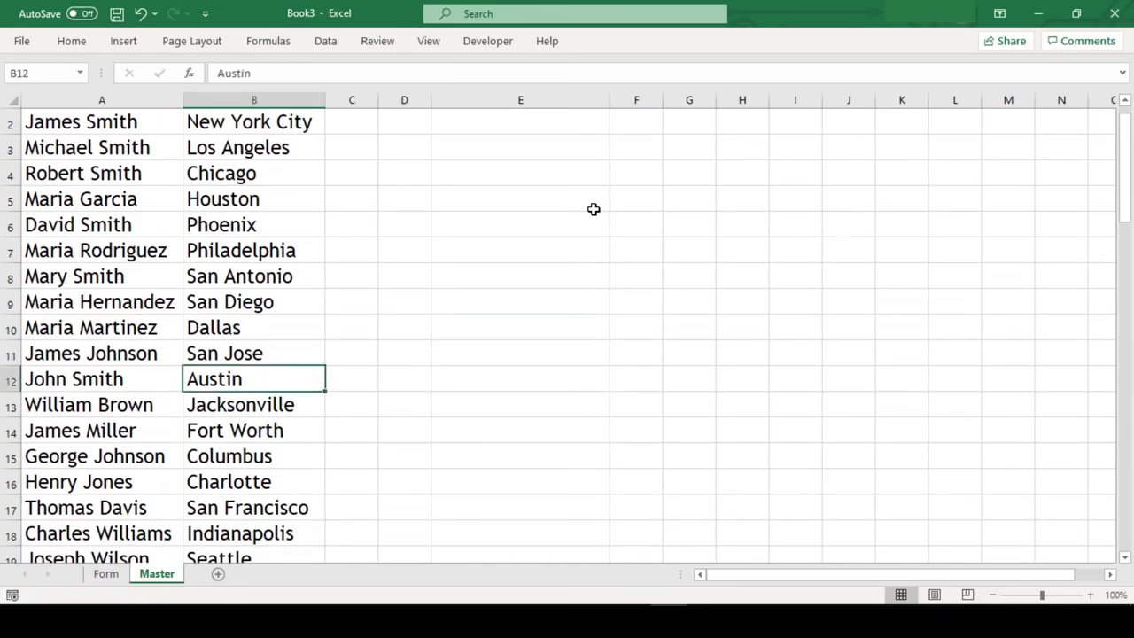
pyautogui.click(105, 574)
pyautogui.moveTo(172, 148); pyautogui.dragTo(192, 162)
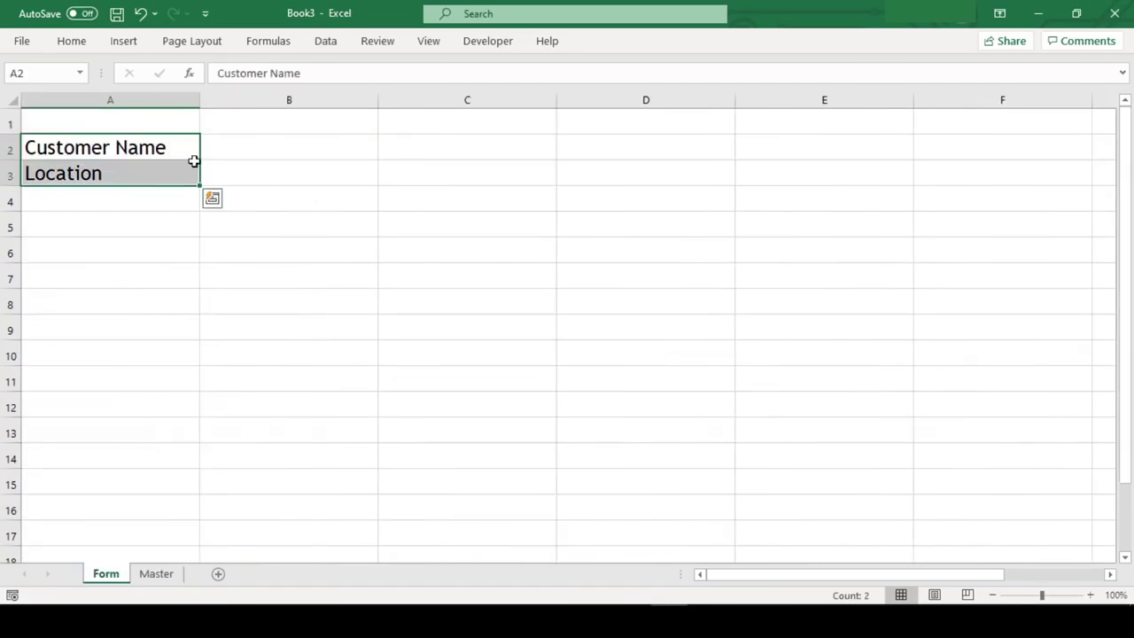
pyautogui.click(275, 170)
pyautogui.click(157, 574)
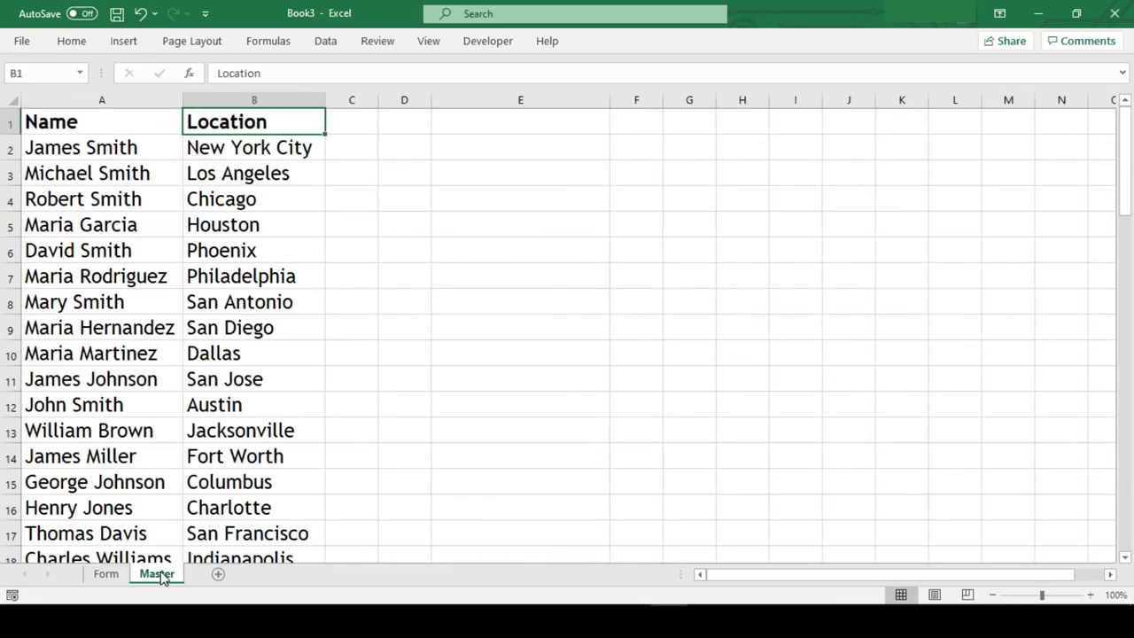
pyautogui.click(107, 574)
pyautogui.click(160, 575)
pyautogui.click(523, 130)
pyautogui.press('Return')
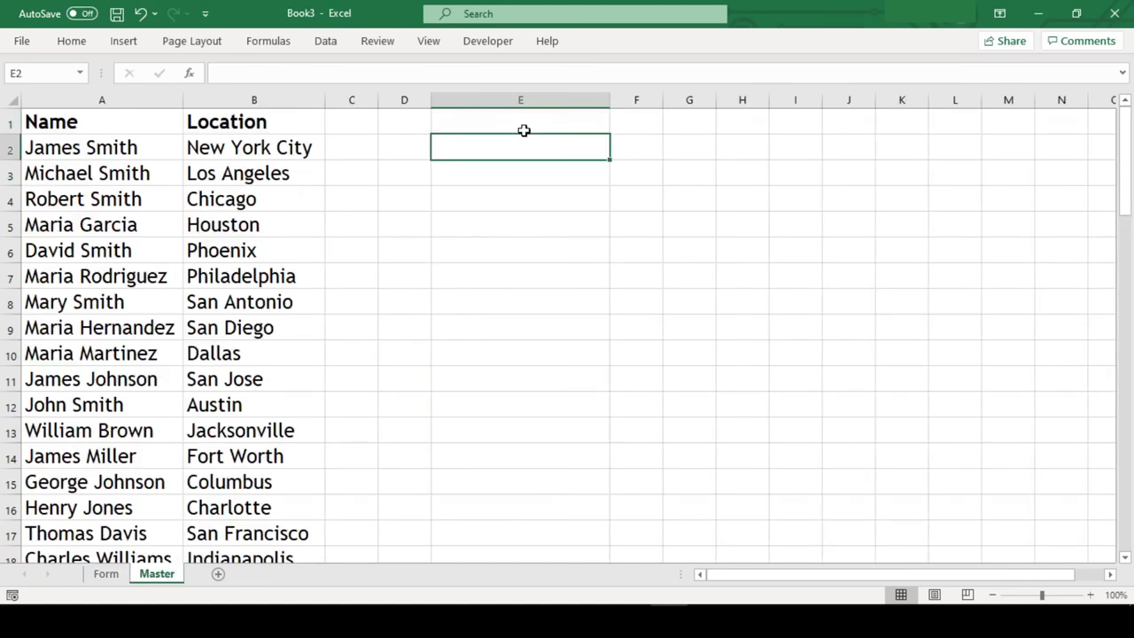
pyautogui.press('Left')
pyautogui.press('Down')
pyautogui.press('Down')
pyautogui.press('Right')
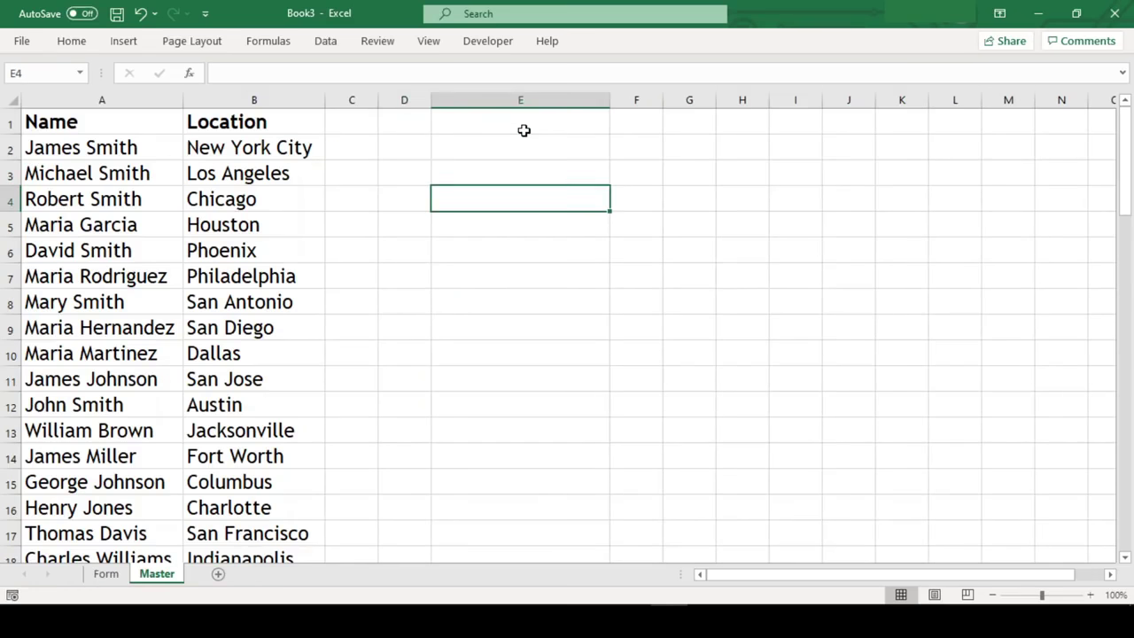
pyautogui.press('Up')
pyautogui.press('Up')
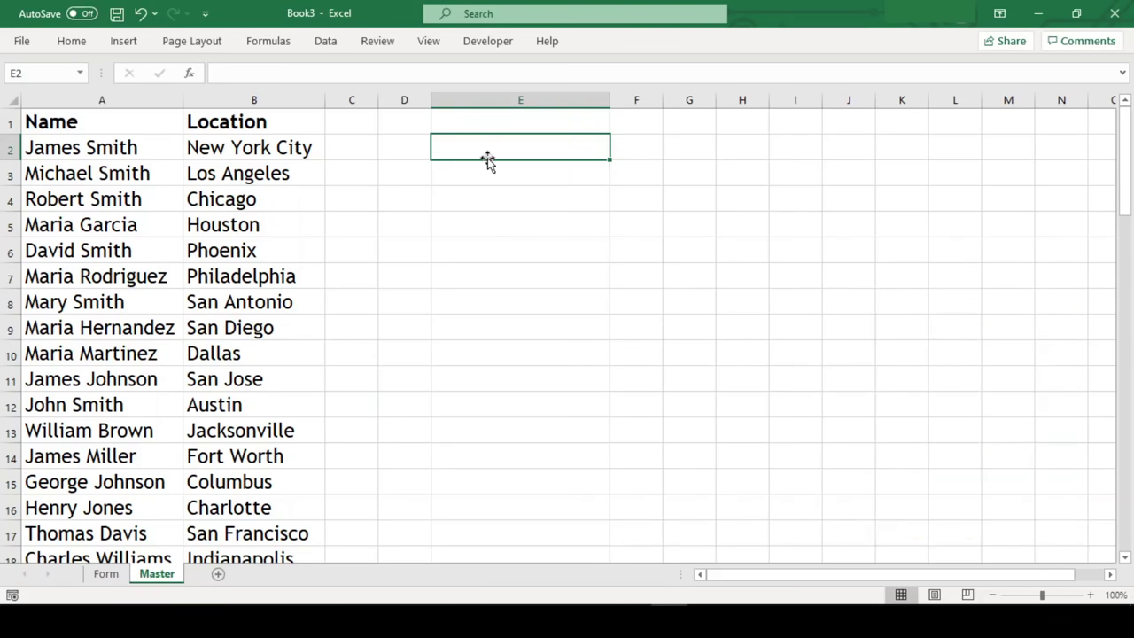
# Put the test term am in E1 and enter =SEARCH(E1,A2:A32) in E2.
pyautogui.click(518, 124)
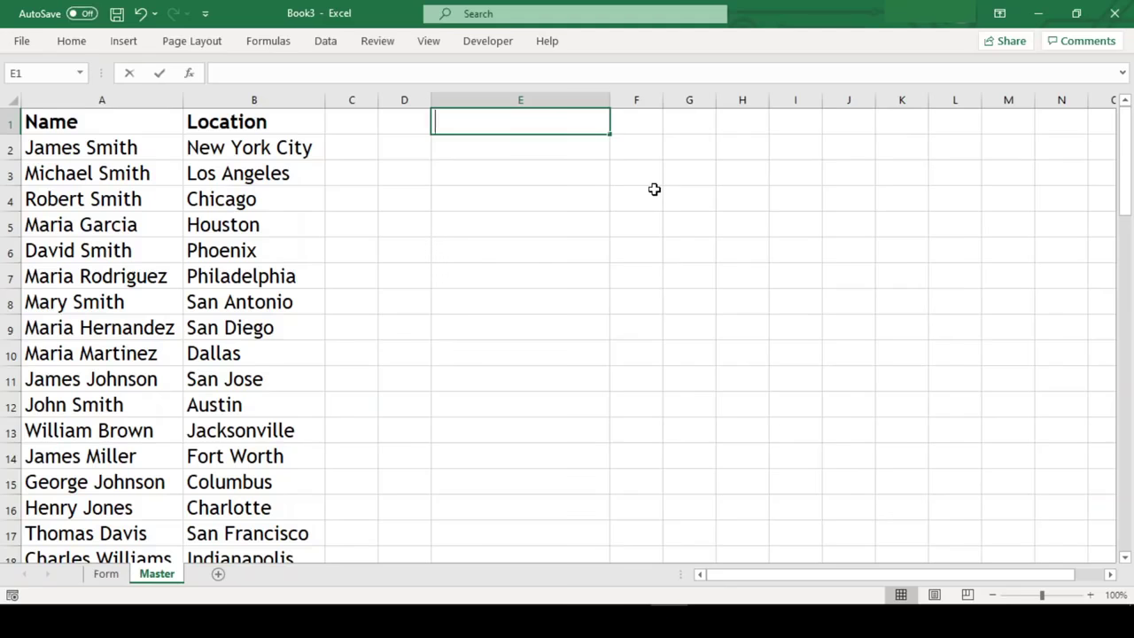
pyautogui.write('am')
pyautogui.press('Return')
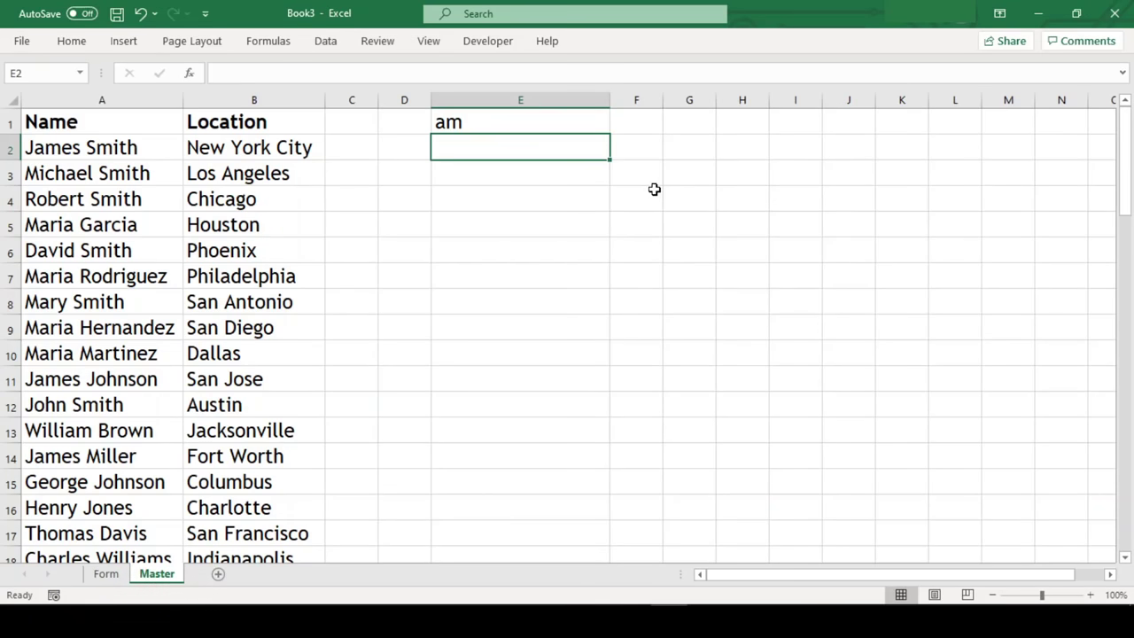
pyautogui.write('=')
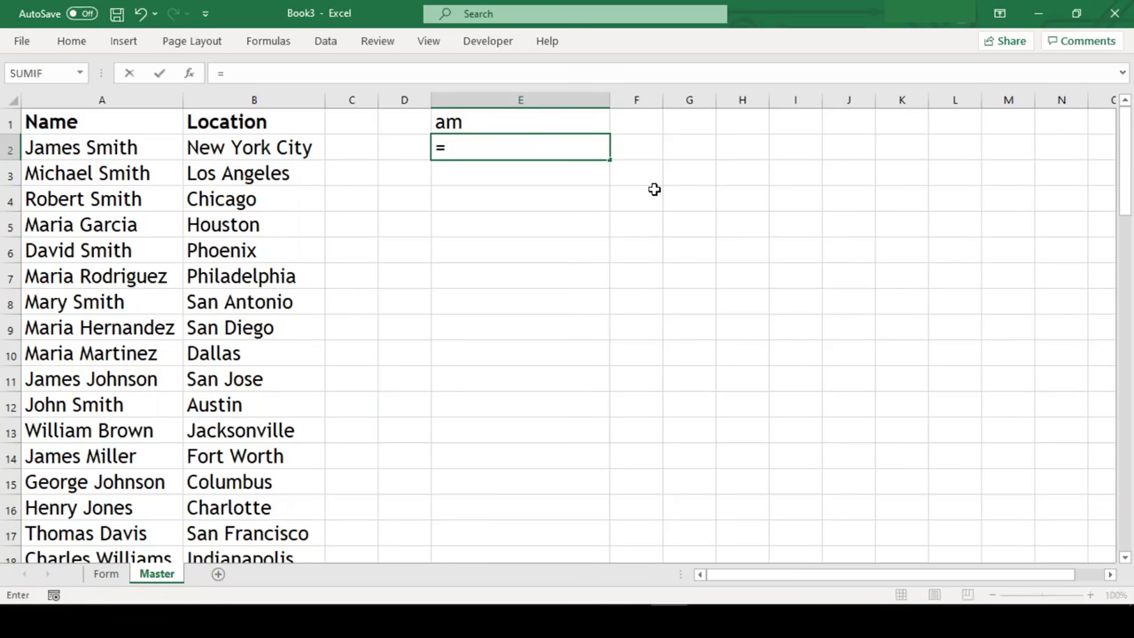
pyautogui.write('search(')
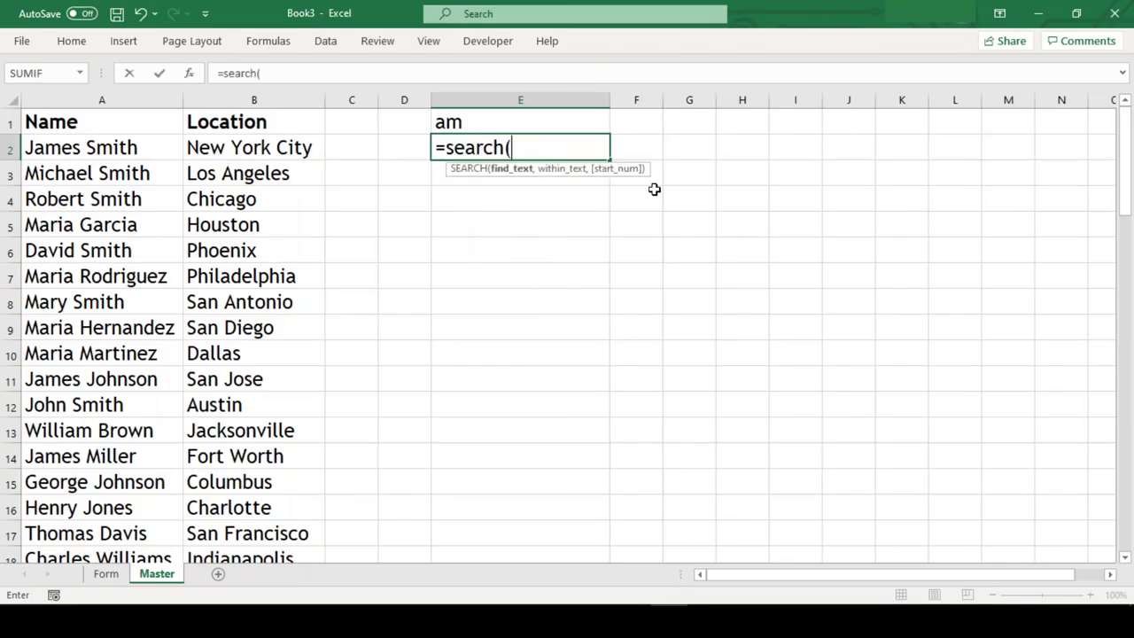
pyautogui.press('Up')
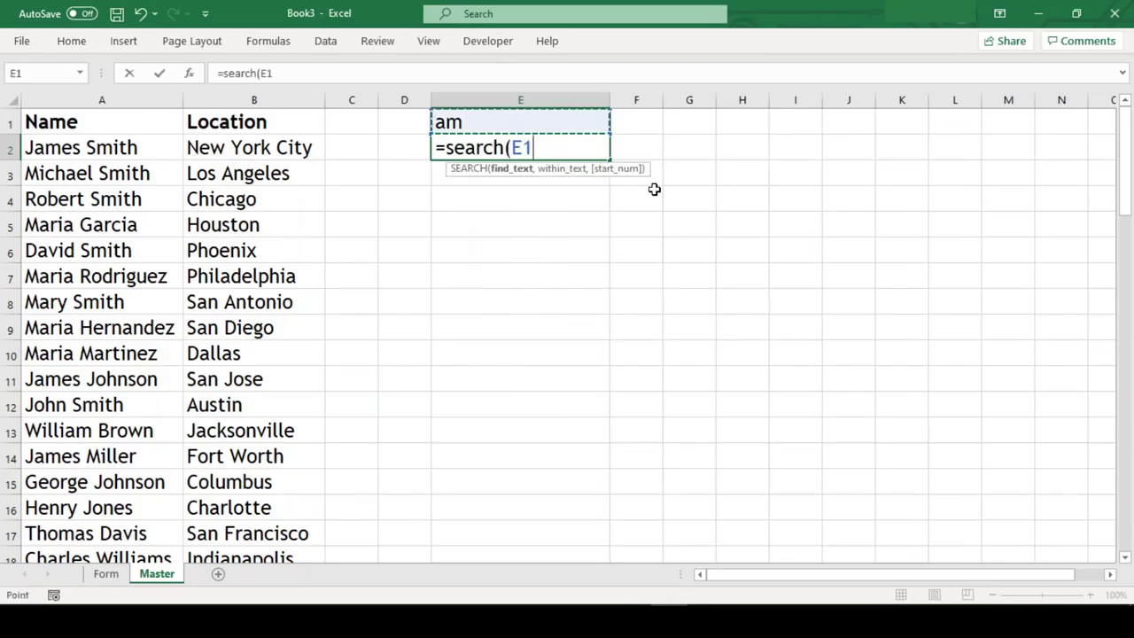
pyautogui.write(',')
pyautogui.press('Left')
pyautogui.press('Left')
pyautogui.press('Left')
pyautogui.press('Left')
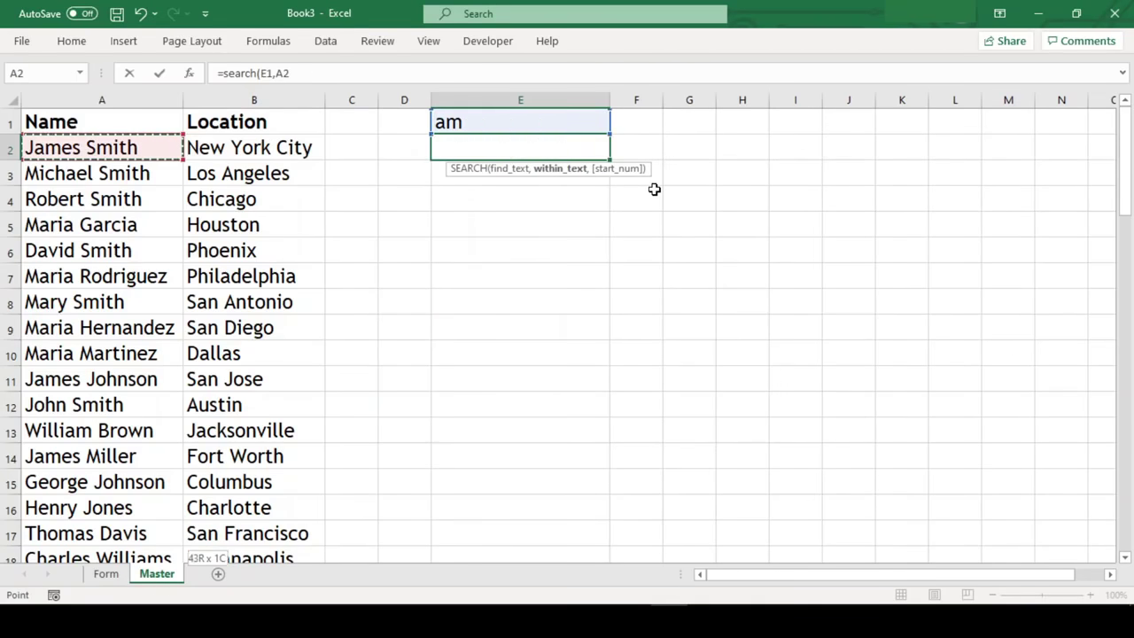
pyautogui.hotkey('ctrl', 'shift', 'Down')
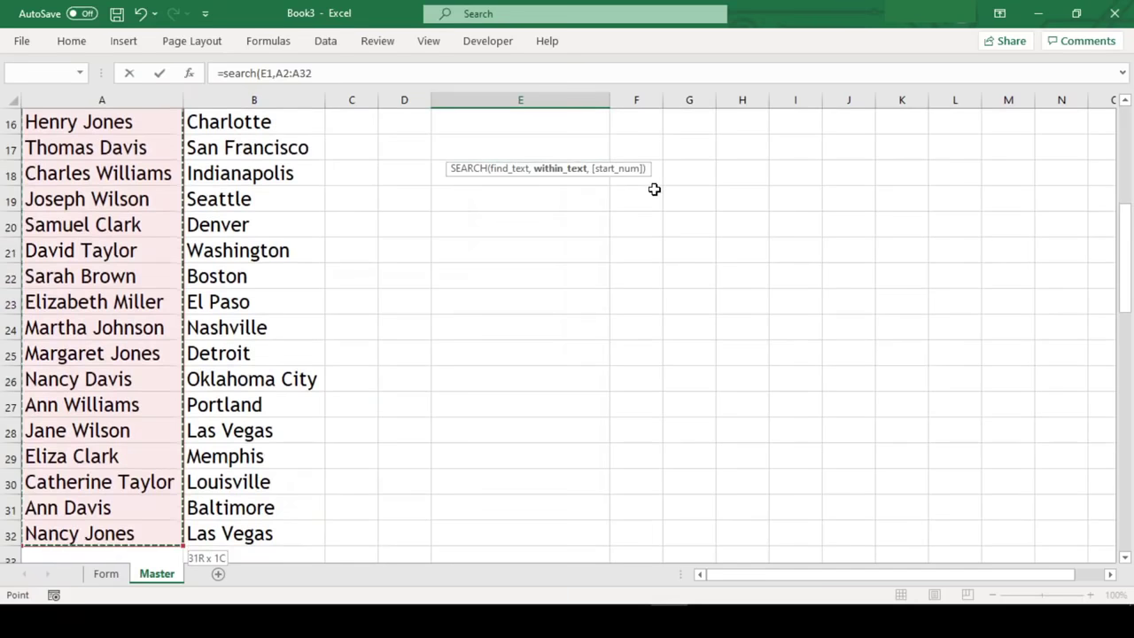
pyautogui.press('Return')
# Inspect the spilled match positions and the #VALUE! errors in E3:E10.
pyautogui.press('Up')
pyautogui.press('Up')
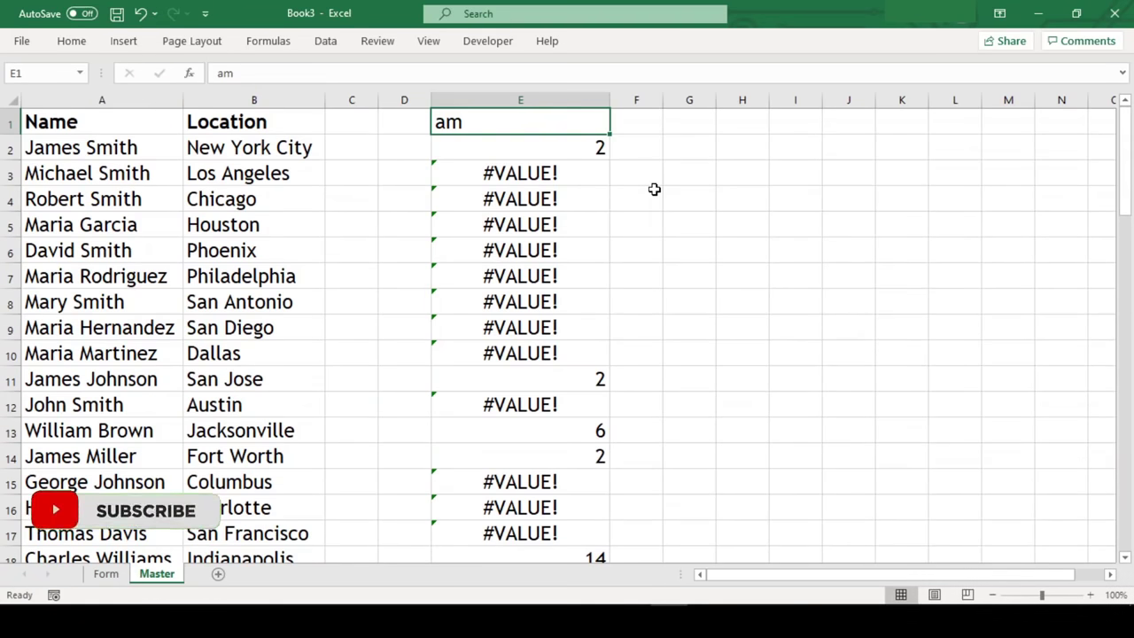
pyautogui.press('Down')
pyautogui.press('Down')
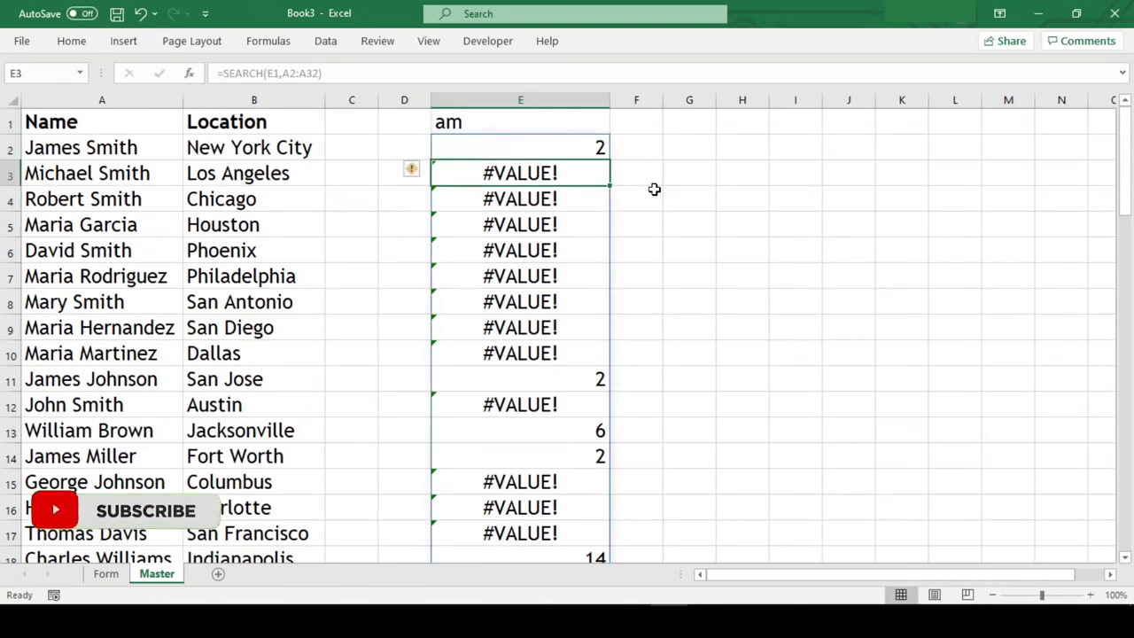
pyautogui.press('Up')
pyautogui.click(503, 387)
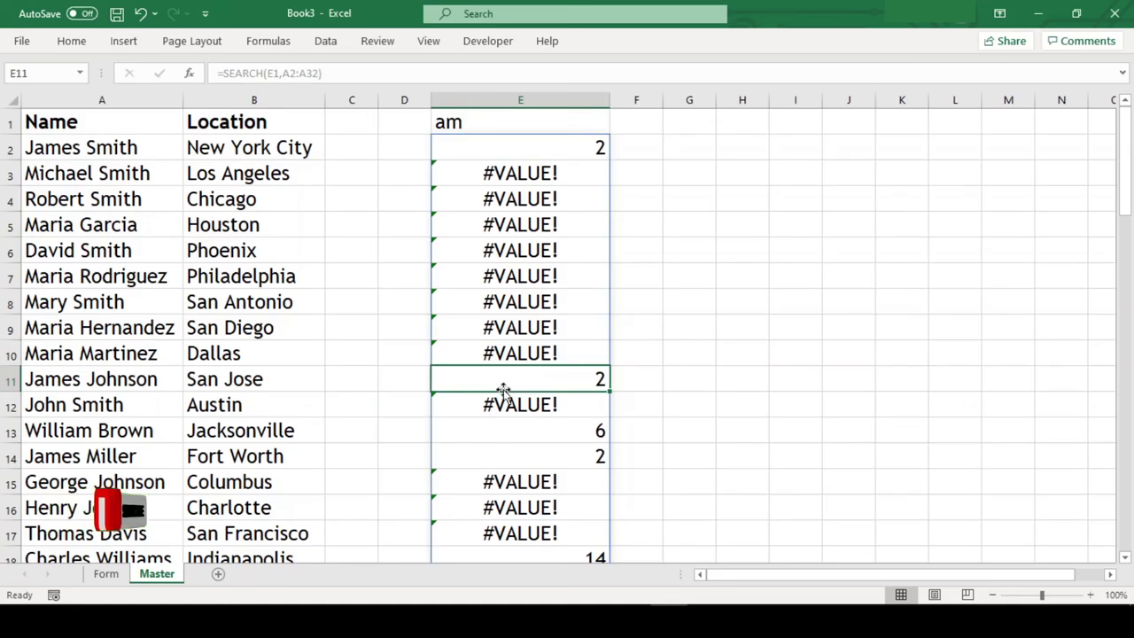
pyautogui.click(509, 433)
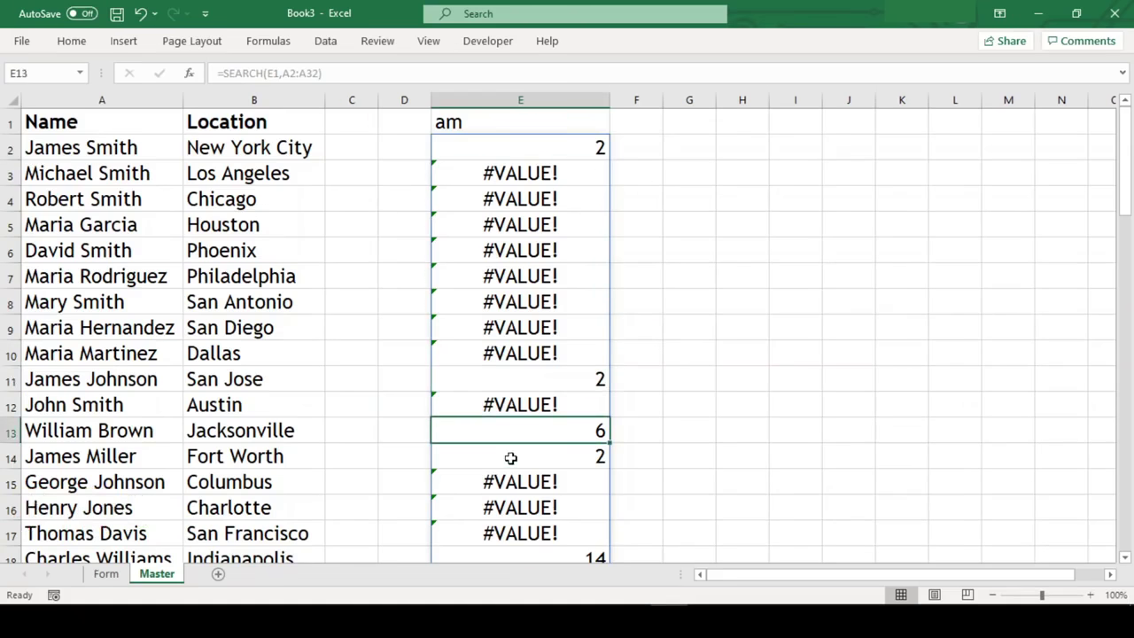
pyautogui.click(510, 457)
pyautogui.click(553, 176)
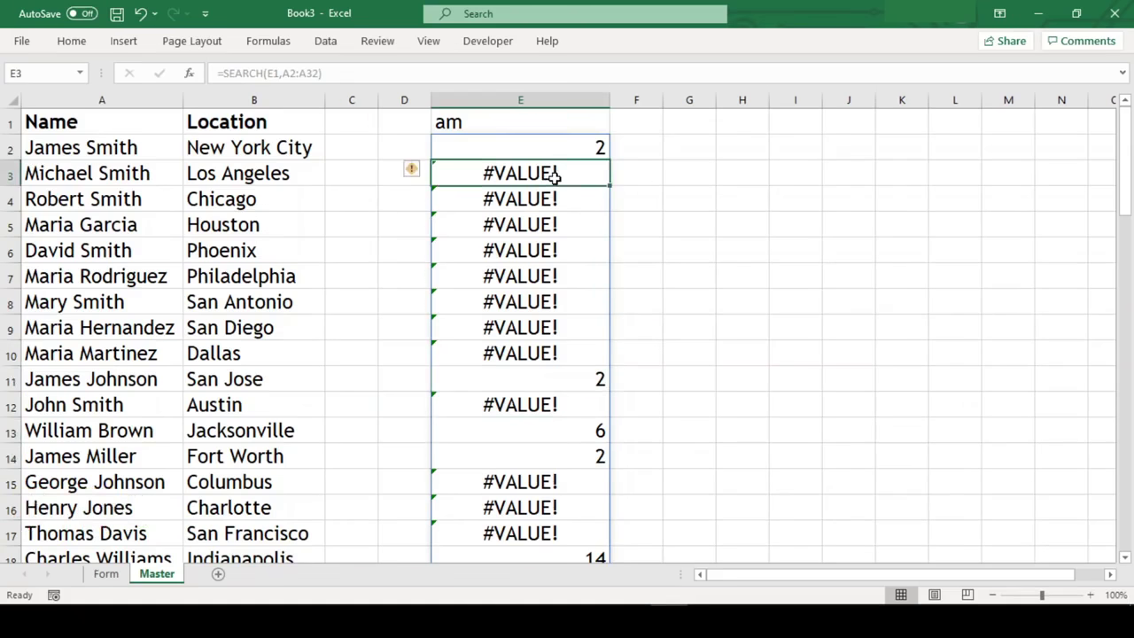
pyautogui.hotkey('shift', 'Down')
pyautogui.hotkey('shift', 'Down')
pyautogui.hotkey('shift', 'Down')
pyautogui.hotkey('shift', 'Down')
pyautogui.hotkey('shift', 'Down')
pyautogui.hotkey('shift', 'Down')
pyautogui.hotkey('shift', 'Down')
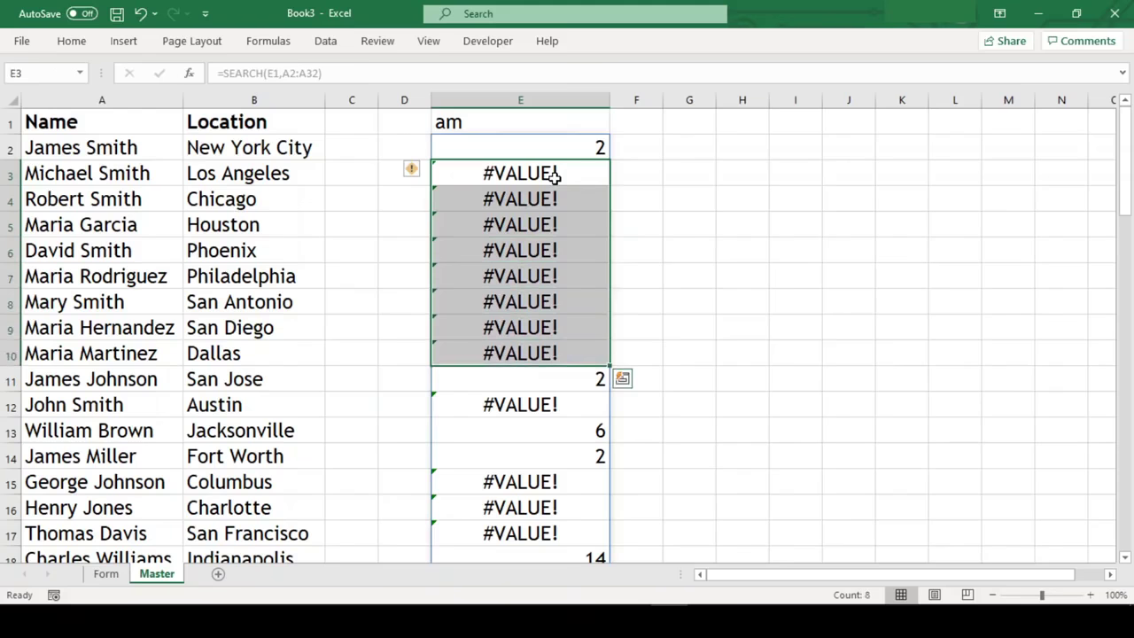
pyautogui.click(737, 190)
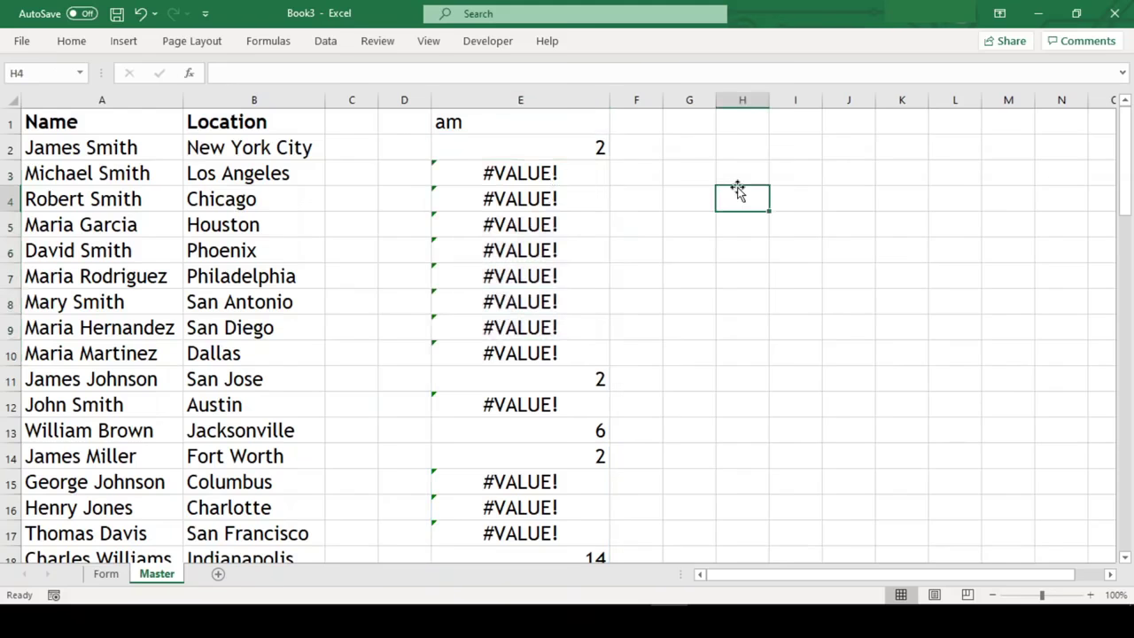
# Change E2's formula to =ISNUMBER(SEARCH(E1,A2:A32)).
pyautogui.click(575, 144)
pyautogui.hotkey('ctrl', 'shift', 'Down')
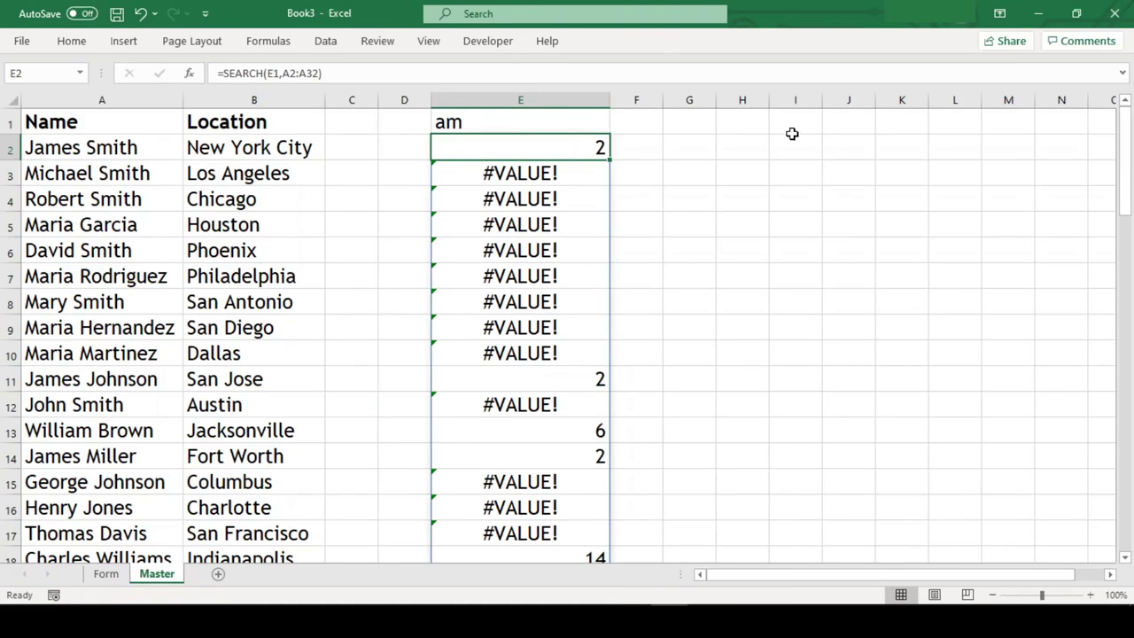
pyautogui.press('F2')
pyautogui.press('Home')
pyautogui.press('Right')
pyautogui.write('Is')
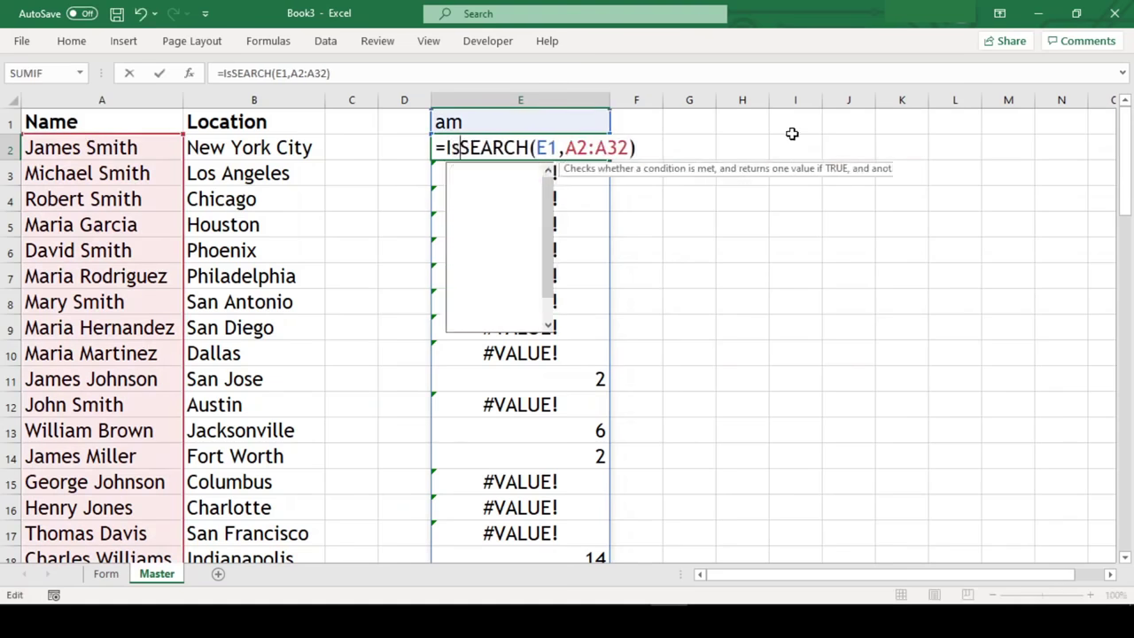
pyautogui.write('number(')
pyautogui.hotkey('ctrl', 'Right')
pyautogui.hotkey('ctrl', 'Right')
pyautogui.hotkey('ctrl', 'Right')
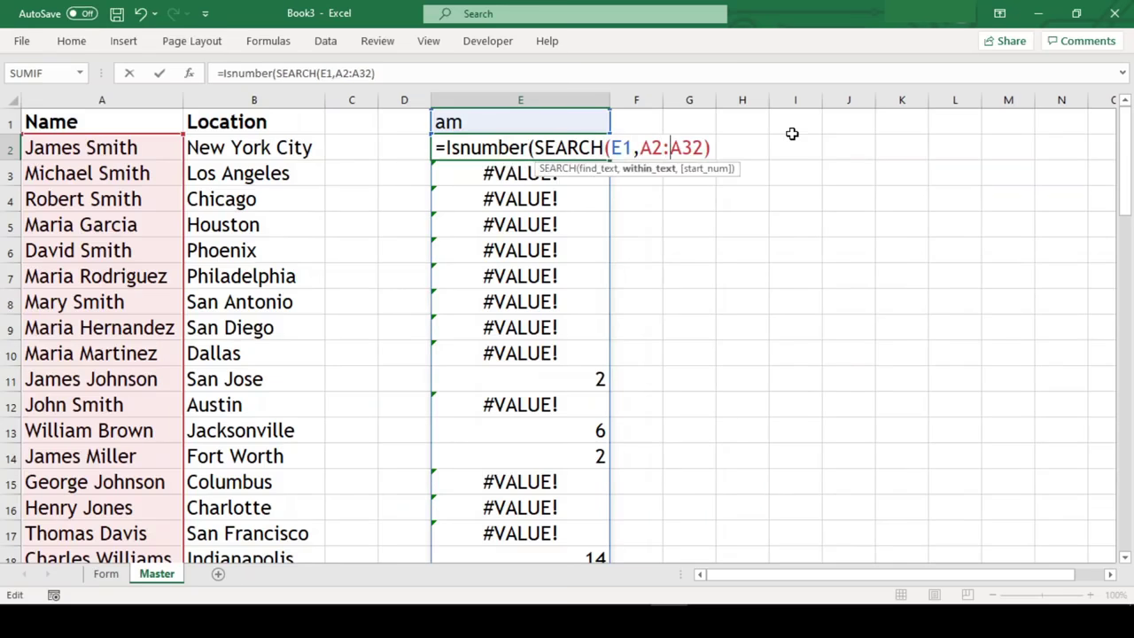
pyautogui.write(')')
pyautogui.press('Return')
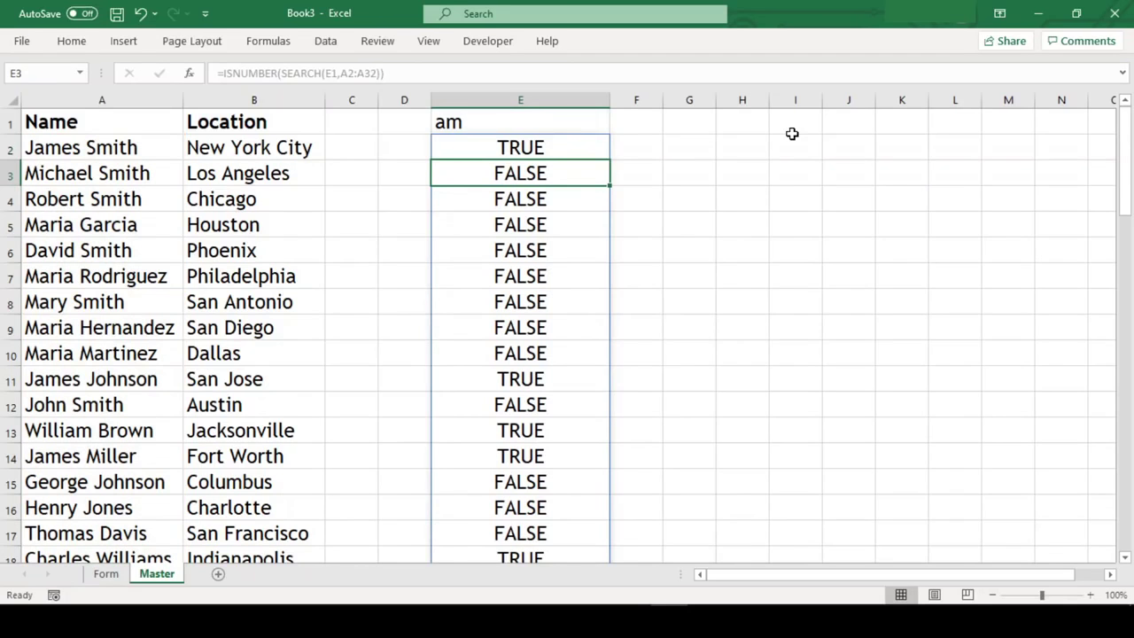
# Compare the TRUE/FALSE results in E2:E7 with the names in column A.
pyautogui.press('Down')
pyautogui.press('Down')
pyautogui.press('Down')
pyautogui.press('Down')
pyautogui.press('Down')
pyautogui.press('Down')
pyautogui.press('Down')
pyautogui.press('Down')
pyautogui.press('Up')
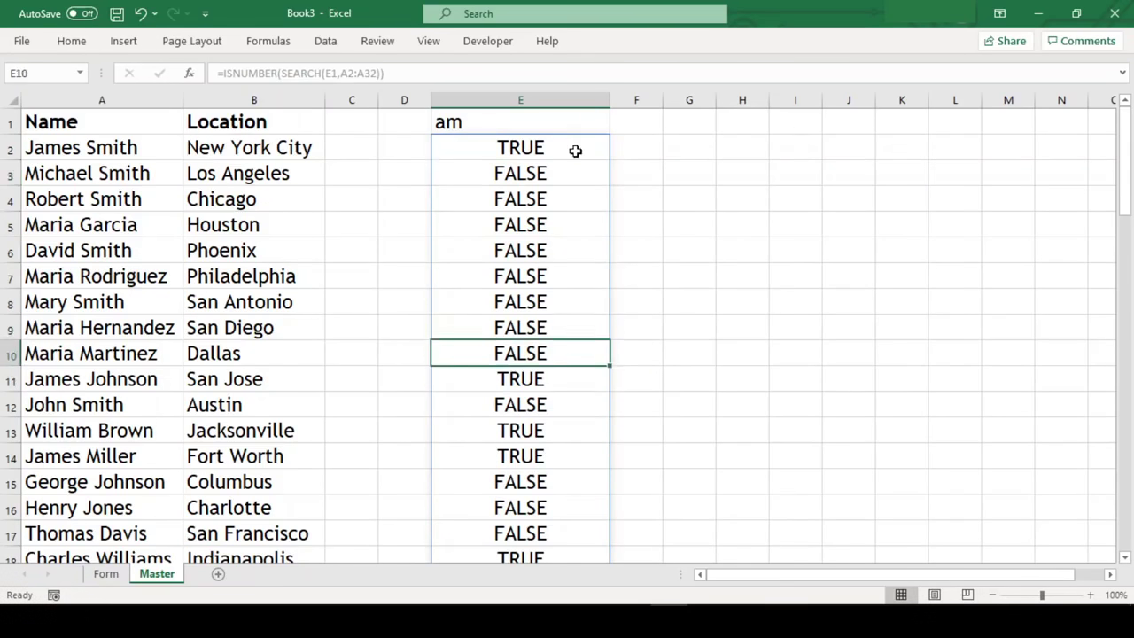
pyautogui.press('Up')
pyautogui.press('Up')
pyautogui.press('Up')
pyautogui.press('Up')
pyautogui.press('Up')
pyautogui.press('Up')
pyautogui.press('Up')
pyautogui.press('Up')
pyautogui.hotkey('shift', 'Down')
pyautogui.hotkey('shift', 'Down')
pyautogui.hotkey('shift', 'Down')
pyautogui.hotkey('shift', 'Down')
pyautogui.hotkey('shift', 'Down')
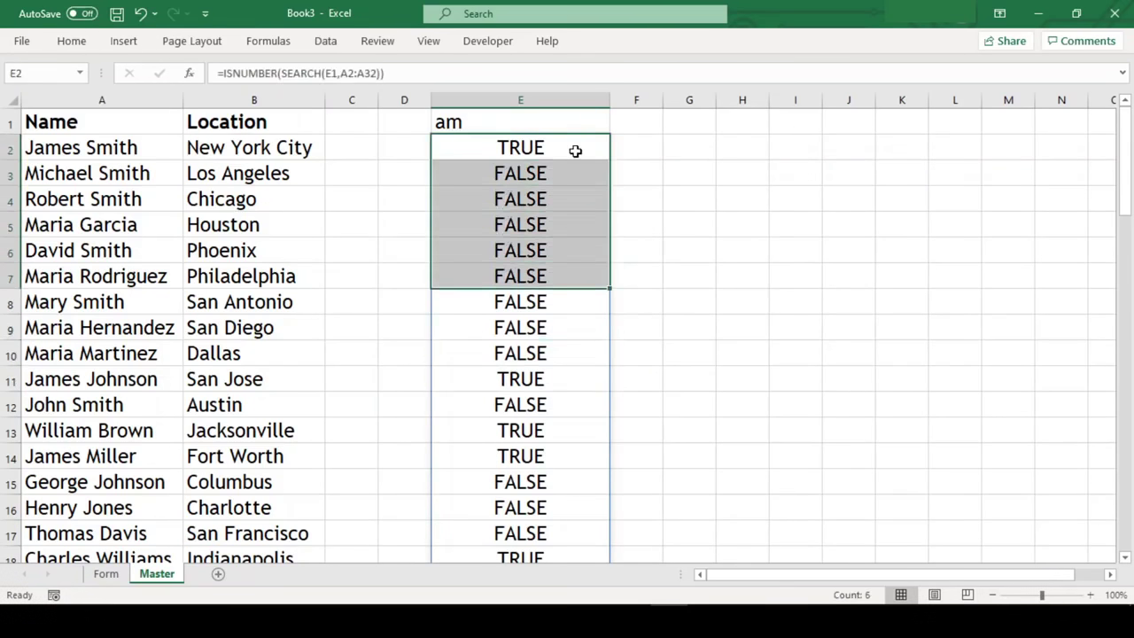
pyautogui.click(118, 173)
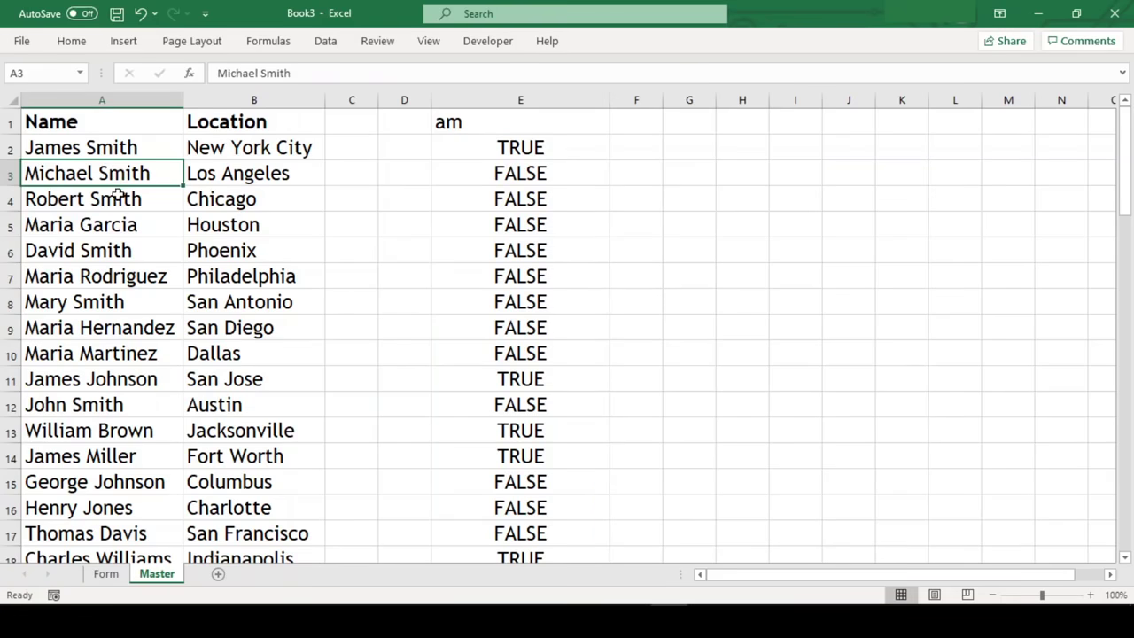
pyautogui.click(117, 199)
pyautogui.keyDown('shift'); pyautogui.click(119, 257); pyautogui.keyUp('shift')
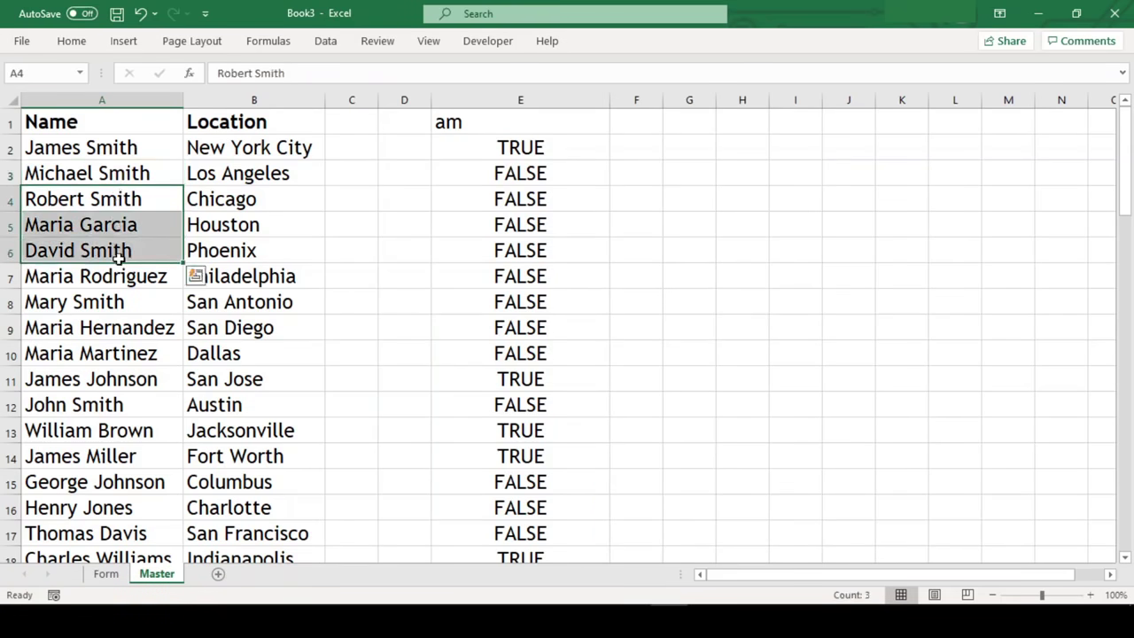
# Rewrite E2 as =FILTER(A2:A32,ISNUMBER(SEARCH(E1,A2:A32)),"Customer not found").
pyautogui.click(531, 149)
pyautogui.doubleClick(531, 149)
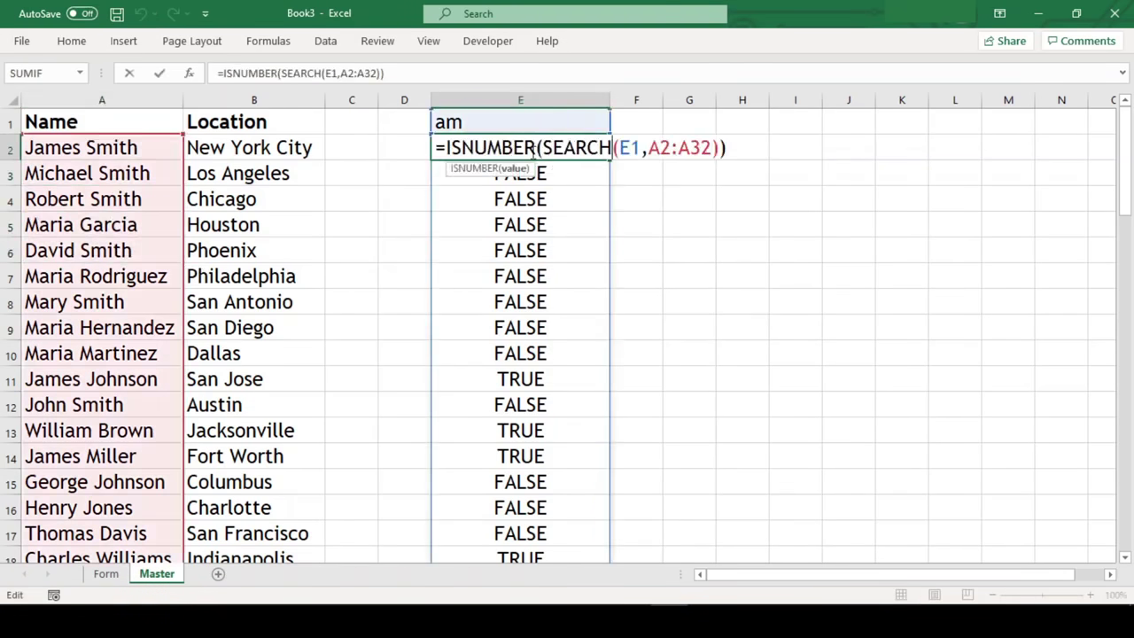
pyautogui.press('Home')
pyautogui.press('Right')
pyautogui.write('filter(')
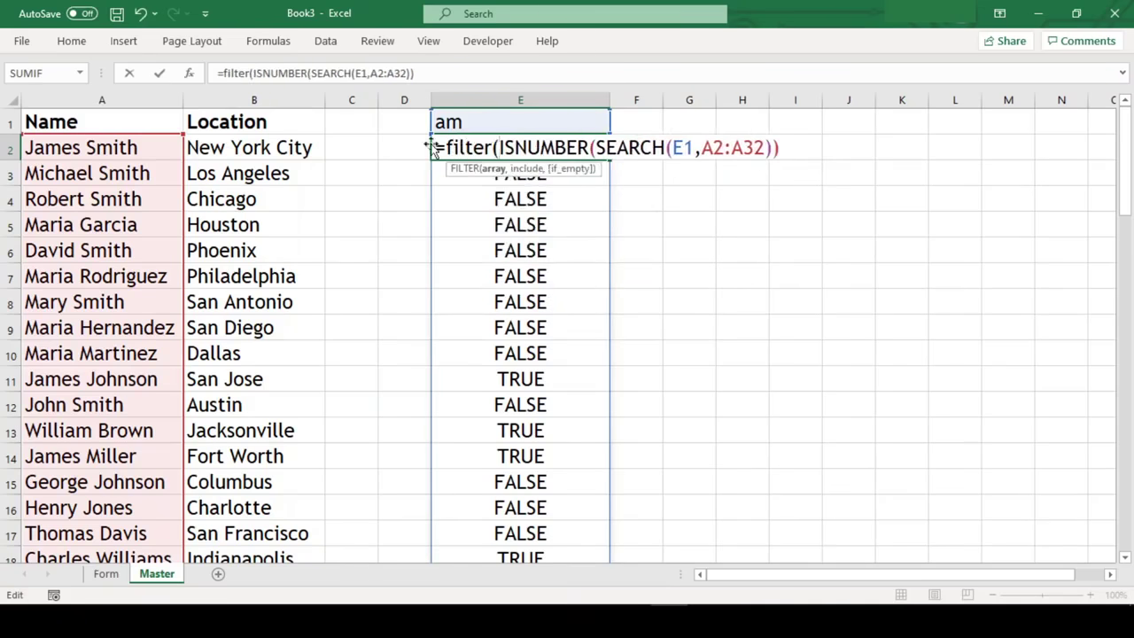
pyautogui.moveTo(152, 150); pyautogui.dragTo(121, 509)
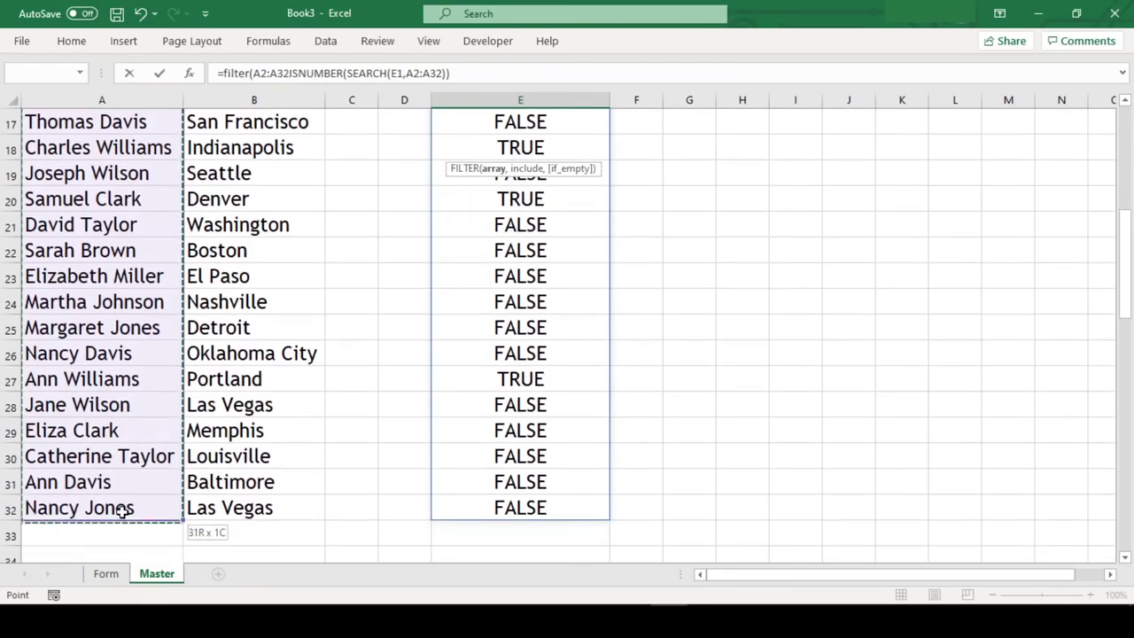
pyautogui.write(',')
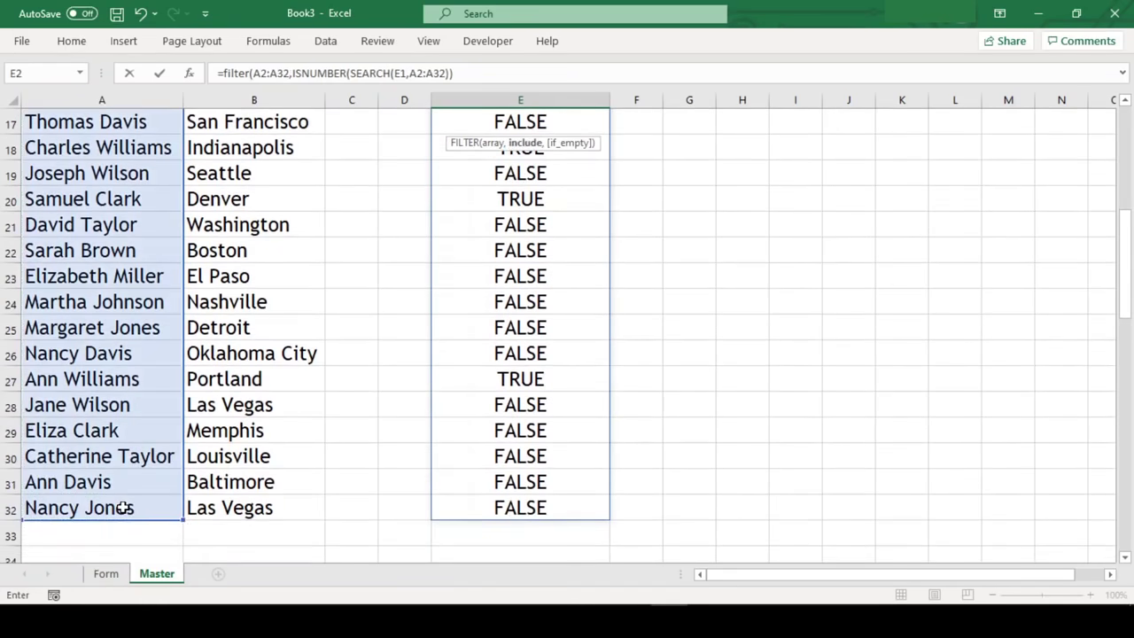
pyautogui.click(489, 73)
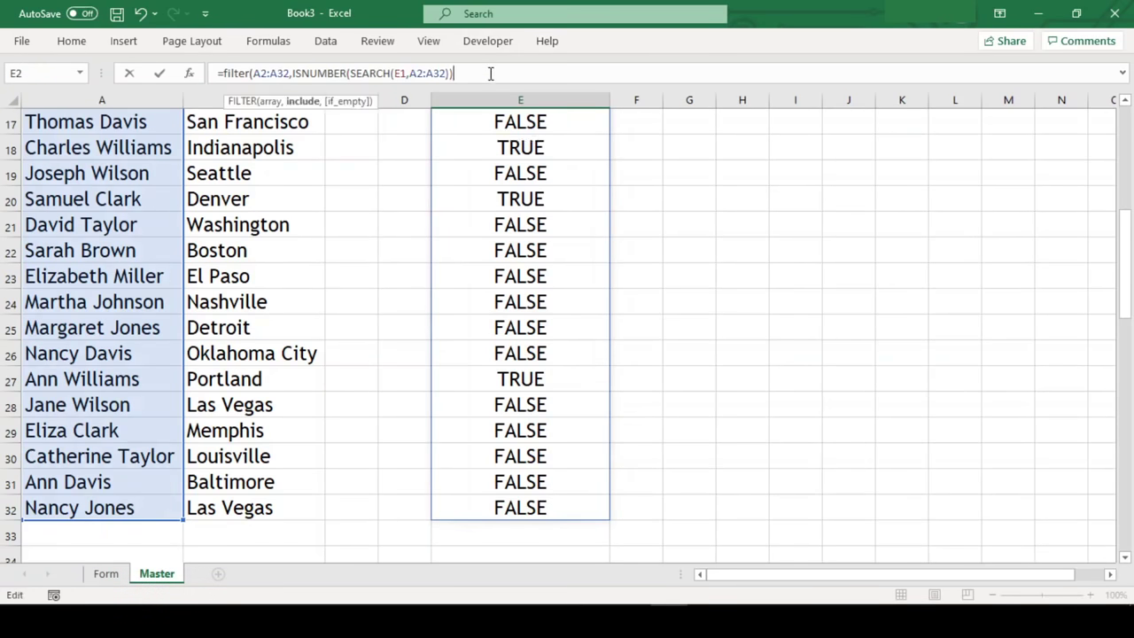
pyautogui.write(',"Customer not found')
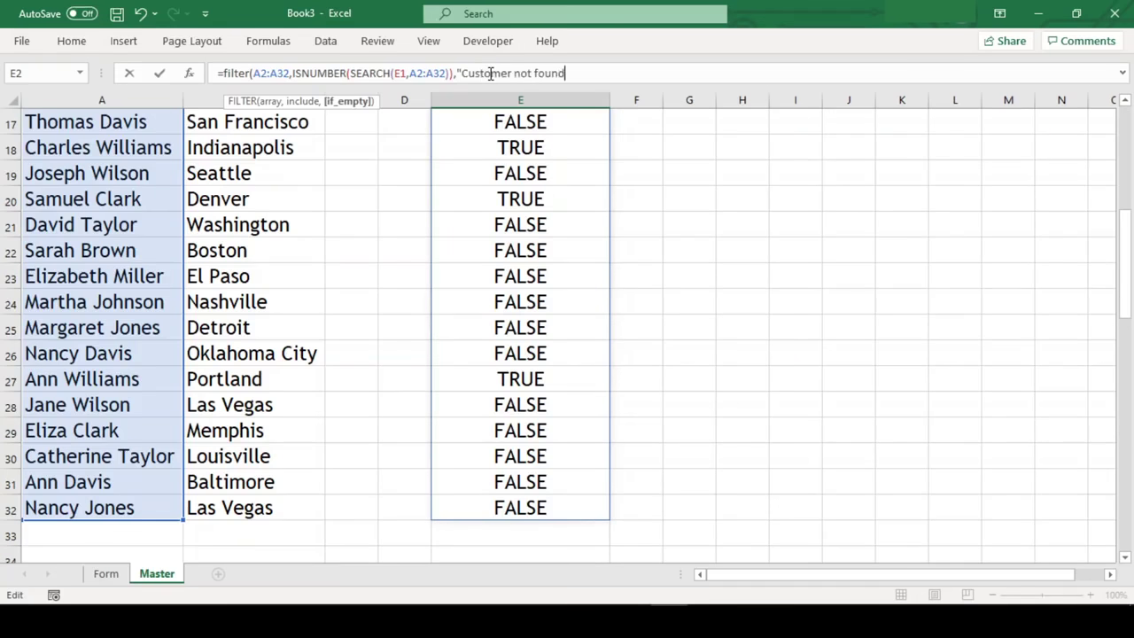
pyautogui.write('")')
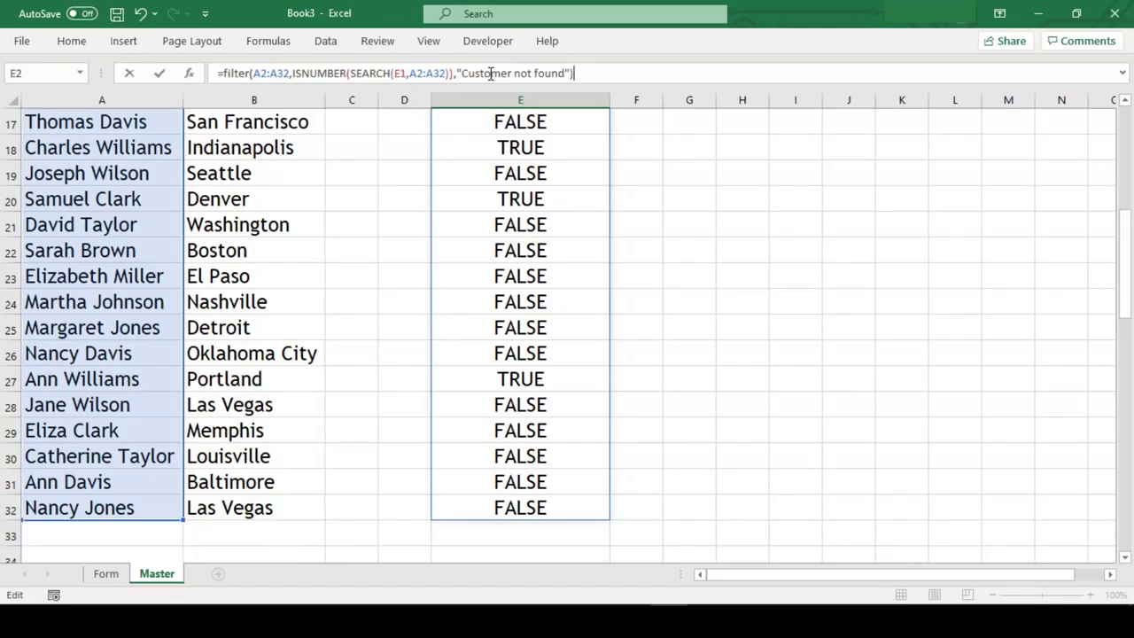
pyautogui.hotkey('ctrl', 'Return')
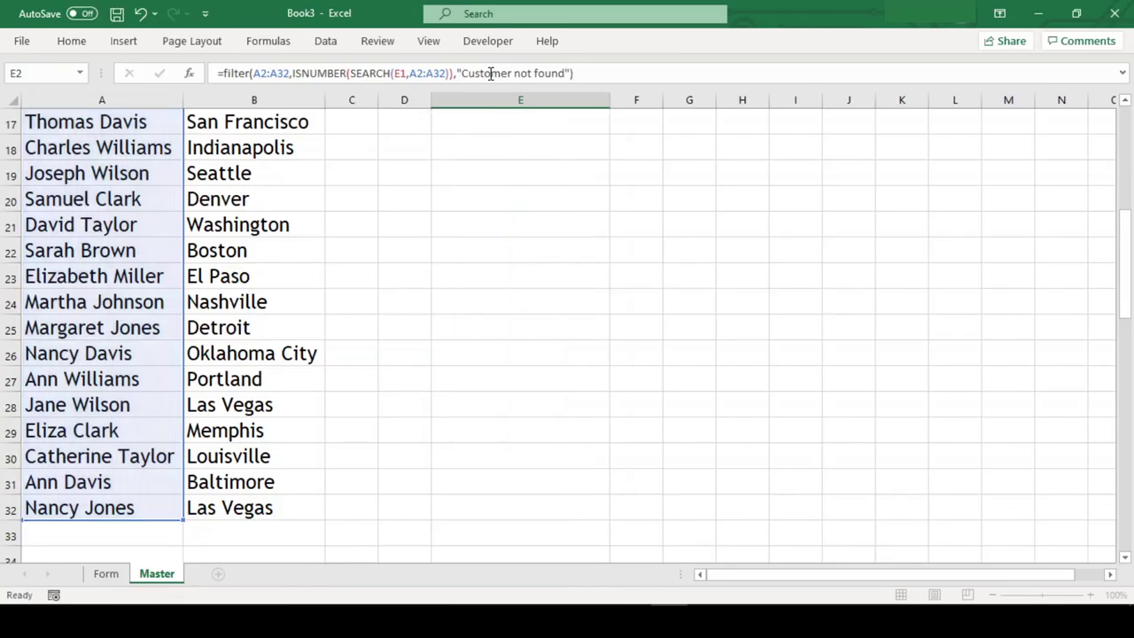
pyautogui.press('F2')
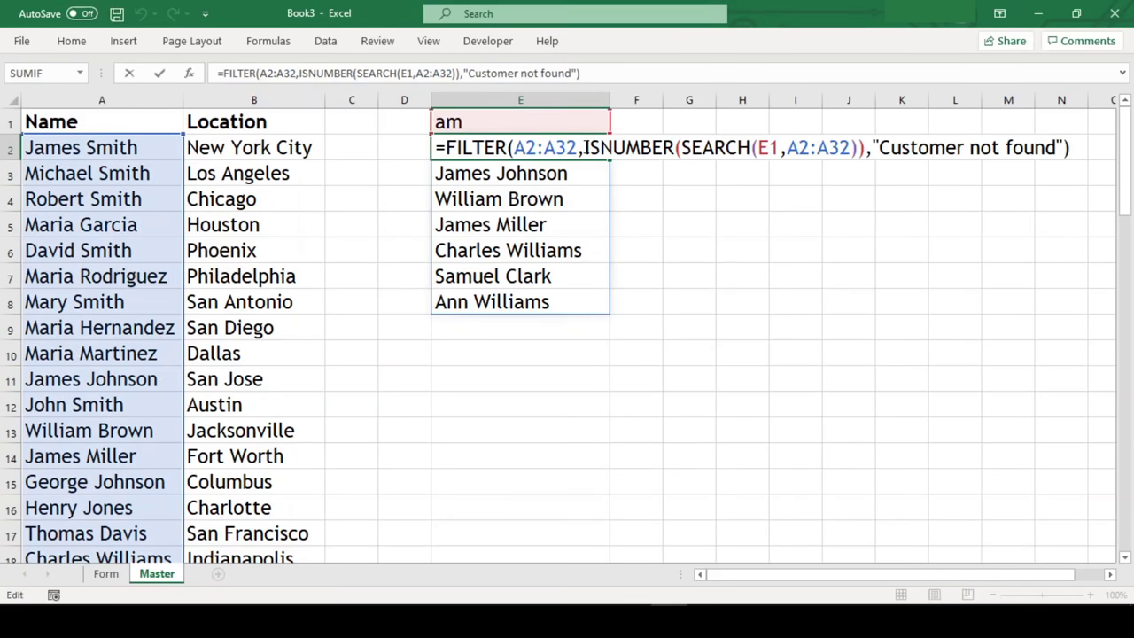
pyautogui.hotkey('ctrl', 'Return')
# Wrap E2's FILTER formula in SORT() so matches list alphabetically.
pyautogui.press('F2')
pyautogui.write('sort(')
pyautogui.press('End')
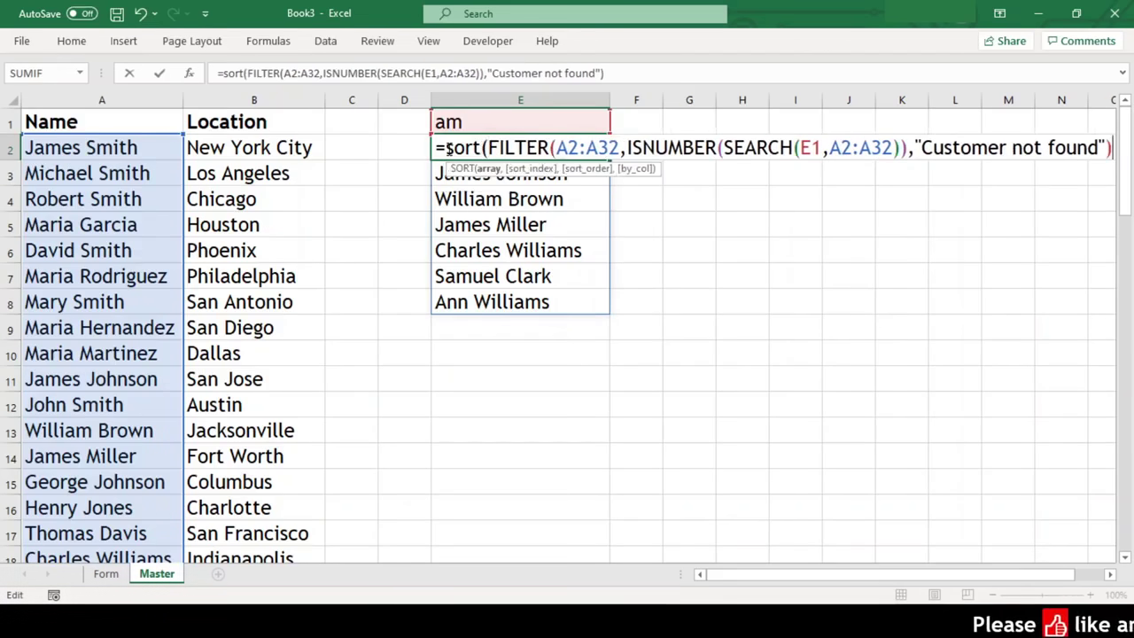
pyautogui.write(')')
pyautogui.hotkey('ctrl', 'Return')
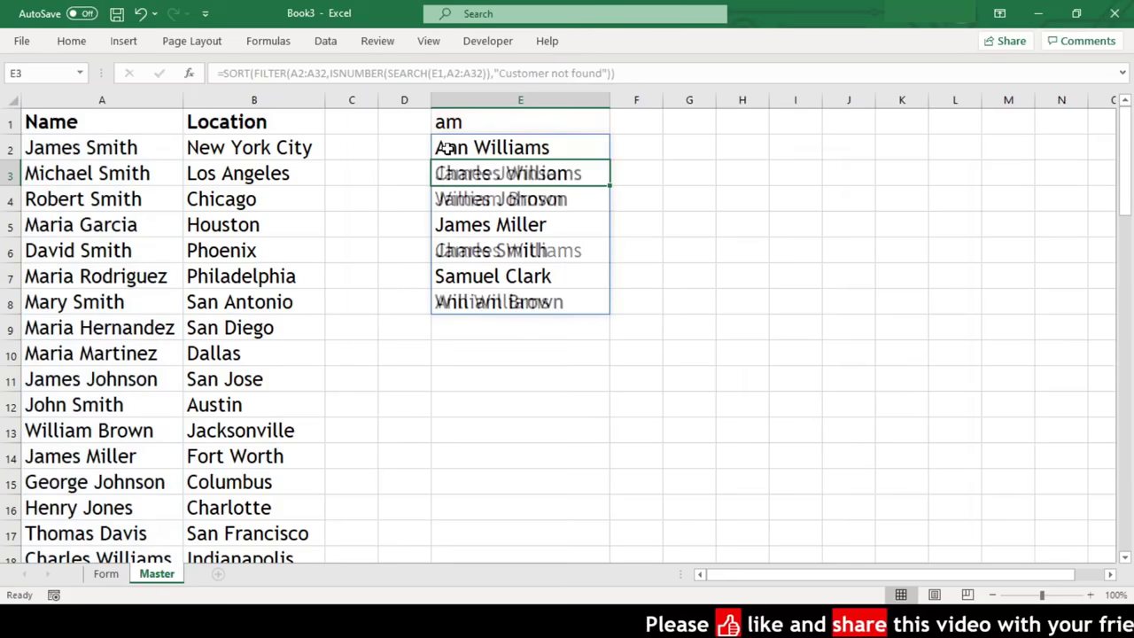
# Try adding a UNIQUE() wrapper to E2's formula, then undo it.
pyautogui.doubleClick(448, 148)
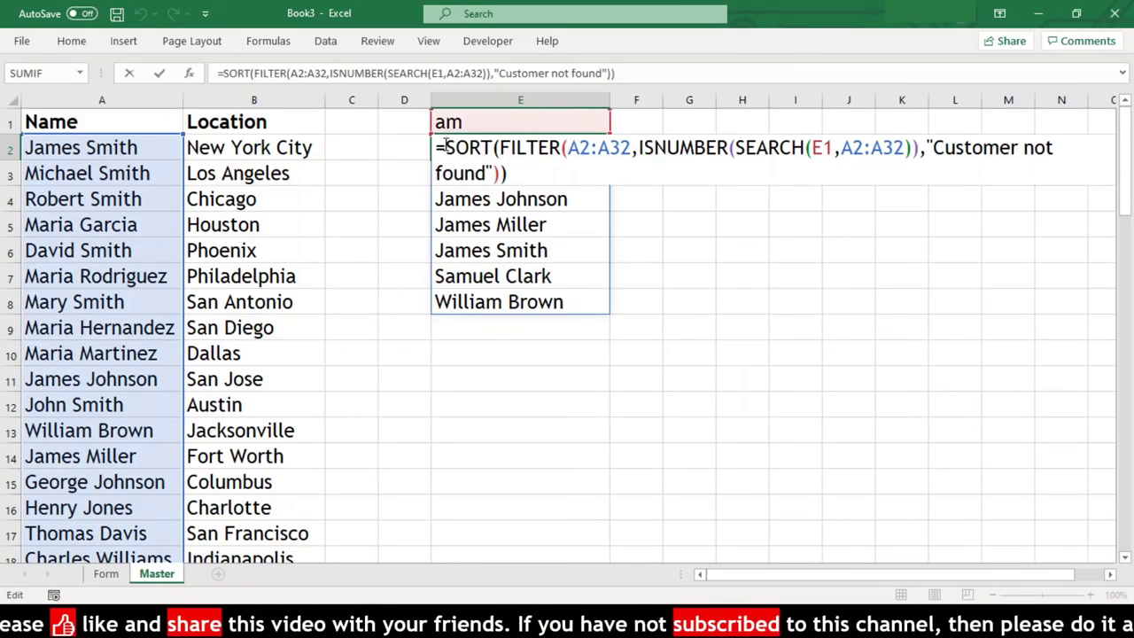
pyautogui.write('unique(')
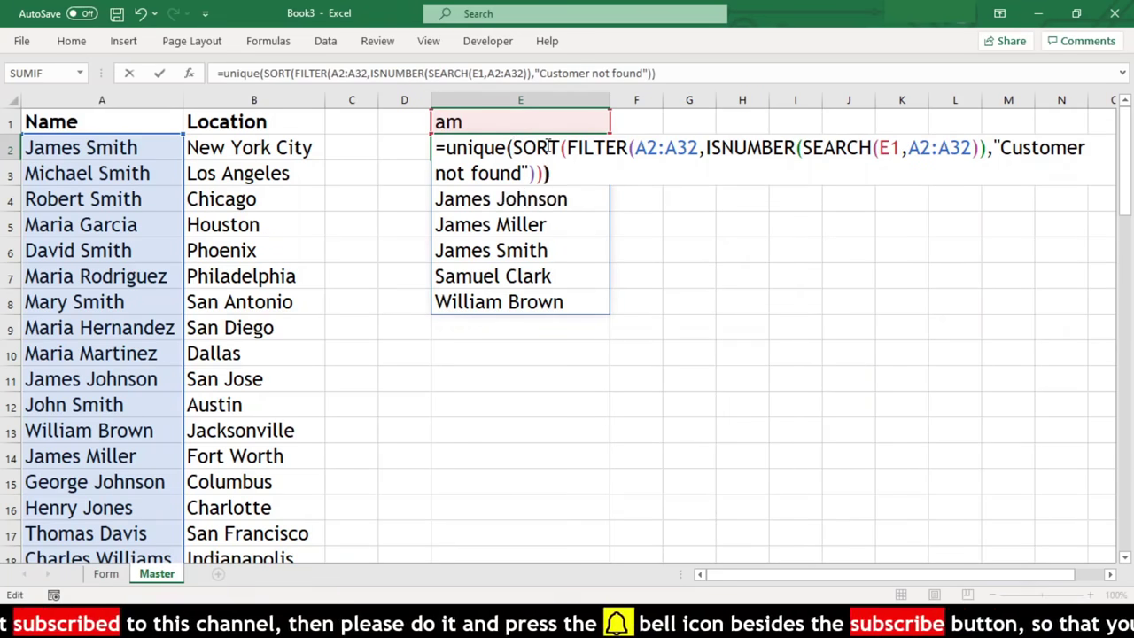
pyautogui.press('Return')
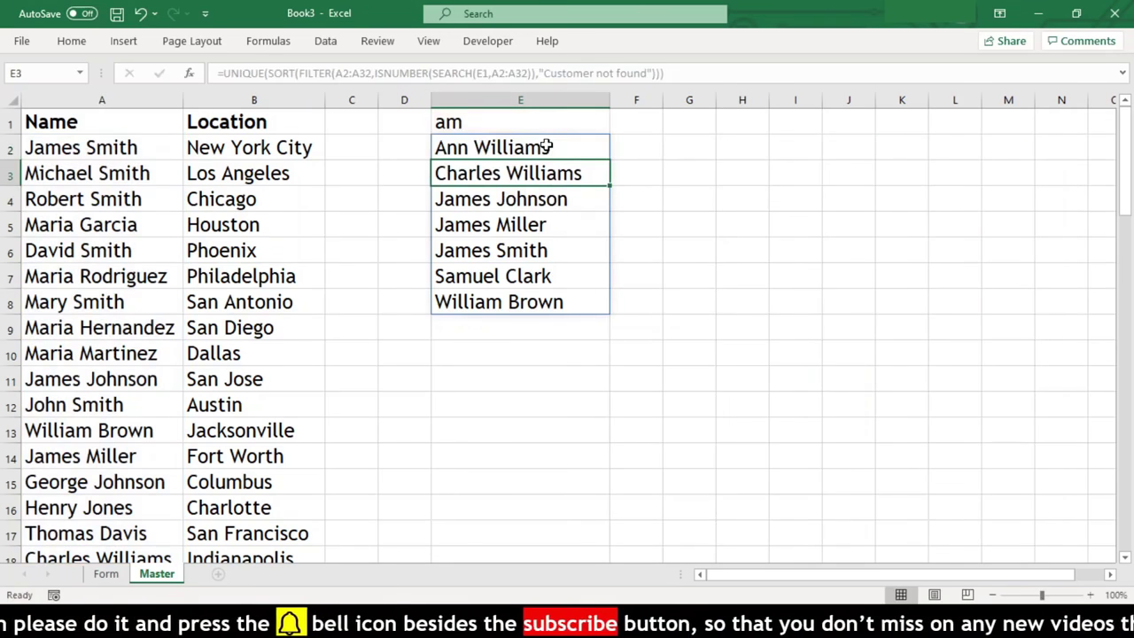
pyautogui.hotkey('ctrl', 'z')
# Give Form cell B2 list validation with source =Master!$E$2#.
pyautogui.click(105, 574)
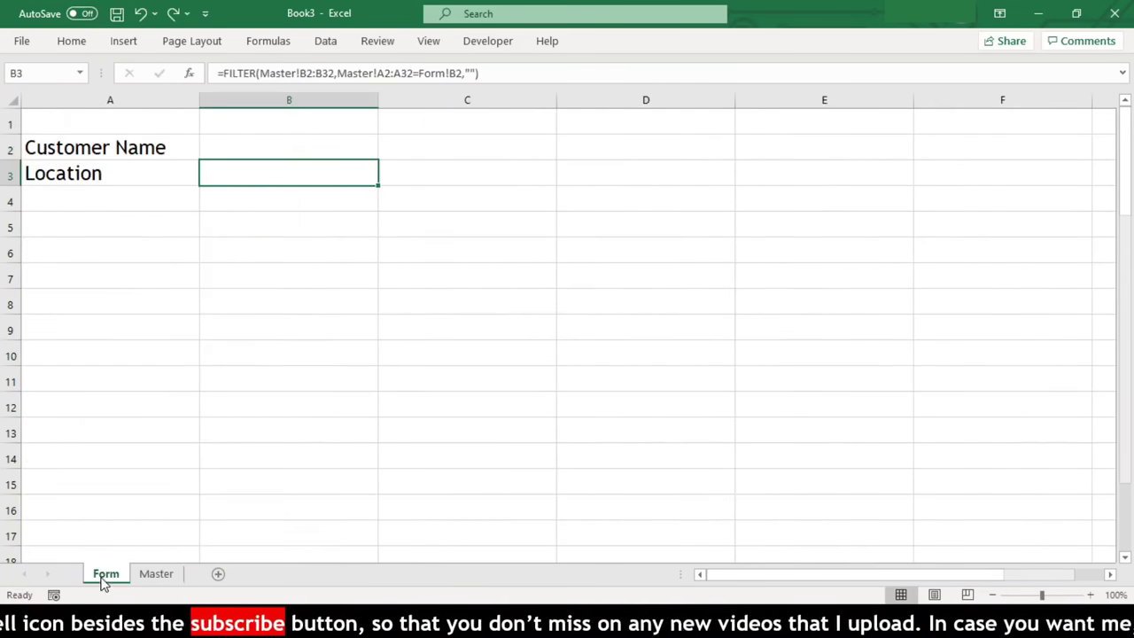
pyautogui.click(286, 140)
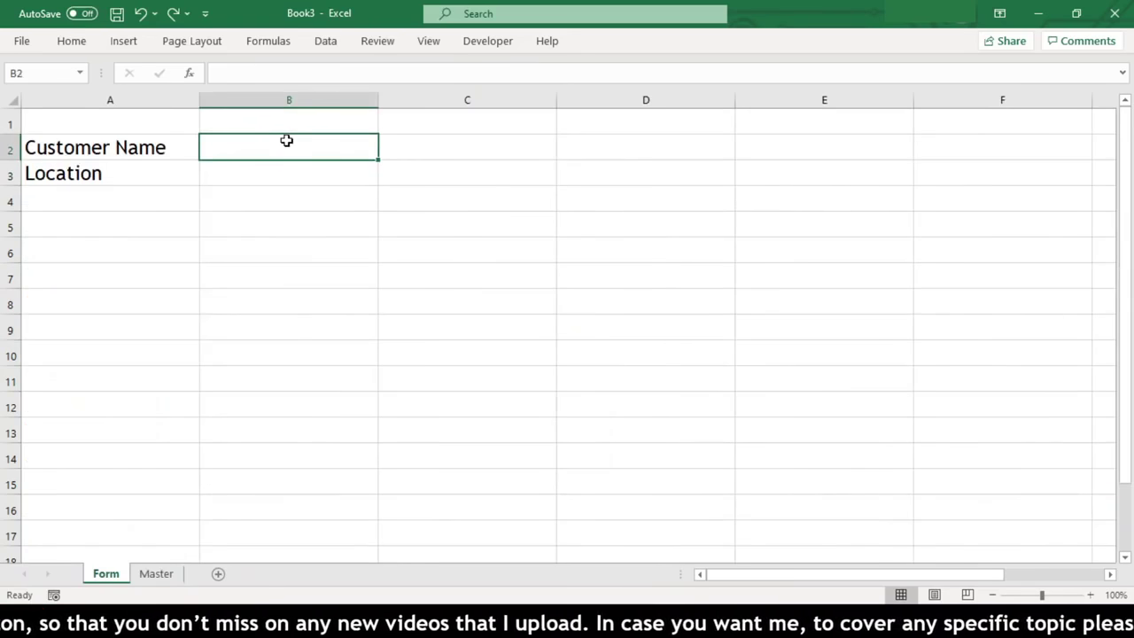
pyautogui.click(324, 45)
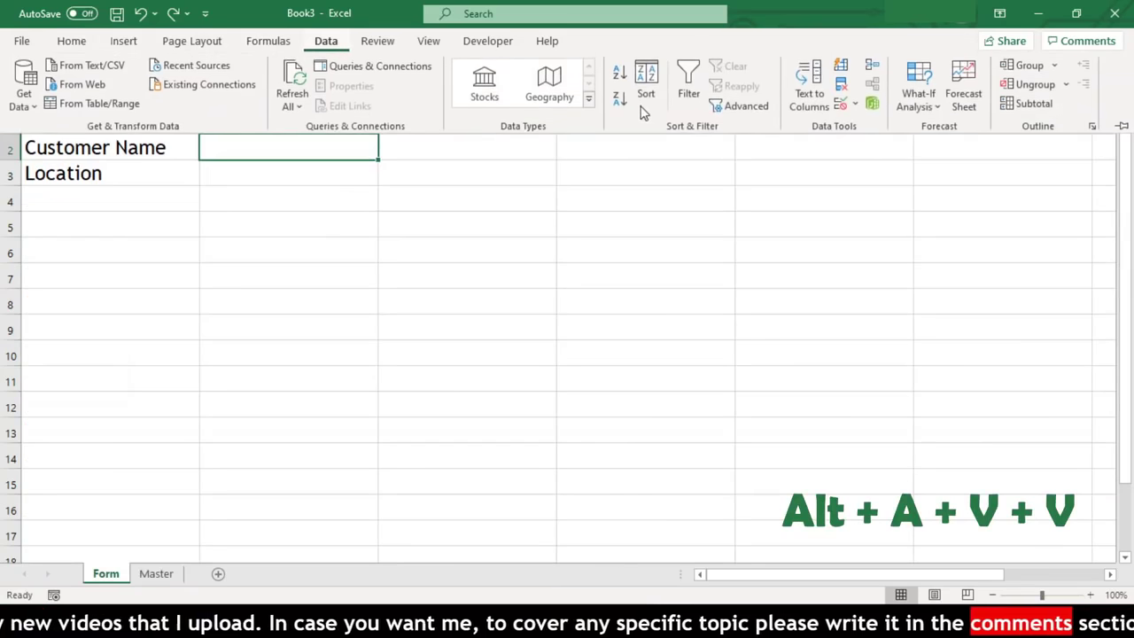
pyautogui.click(842, 108)
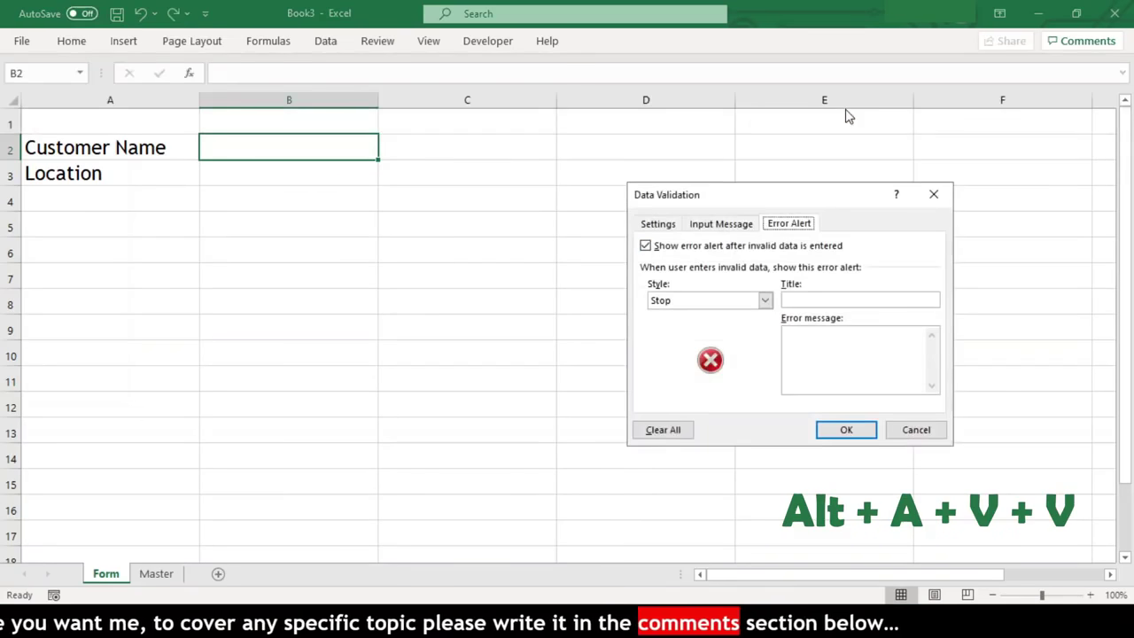
pyautogui.click(645, 226)
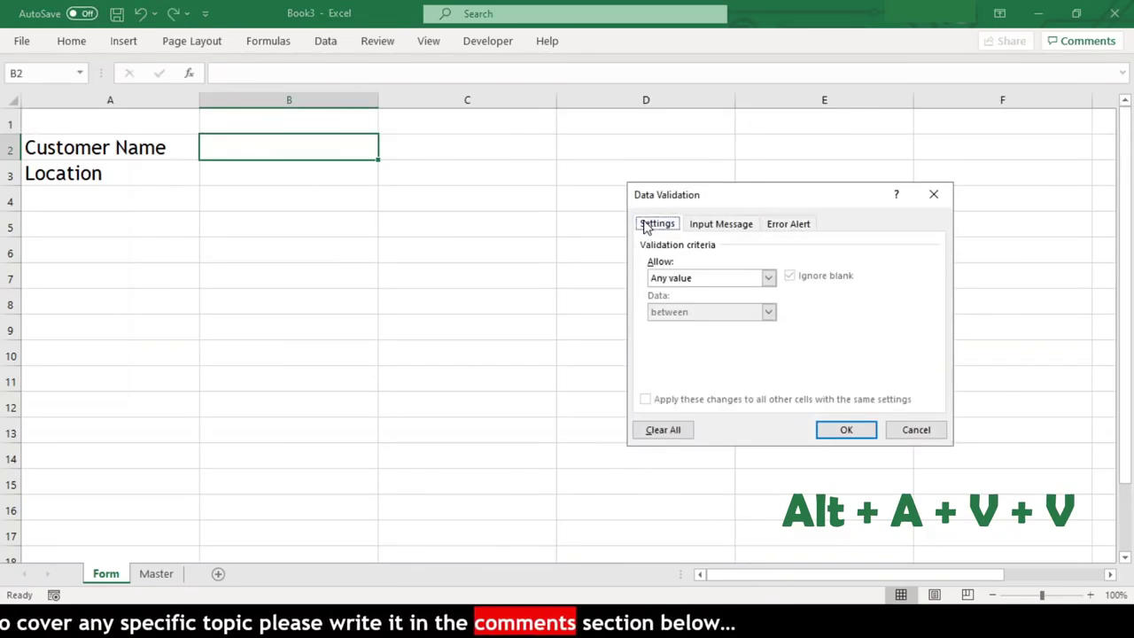
pyautogui.click(748, 280)
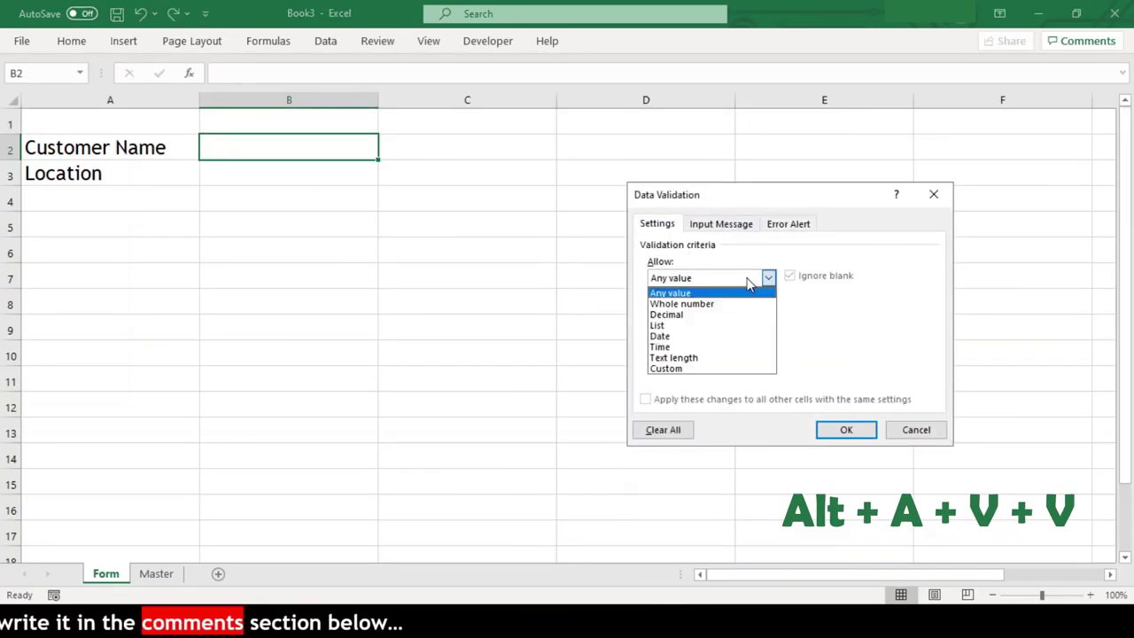
pyautogui.click(722, 326)
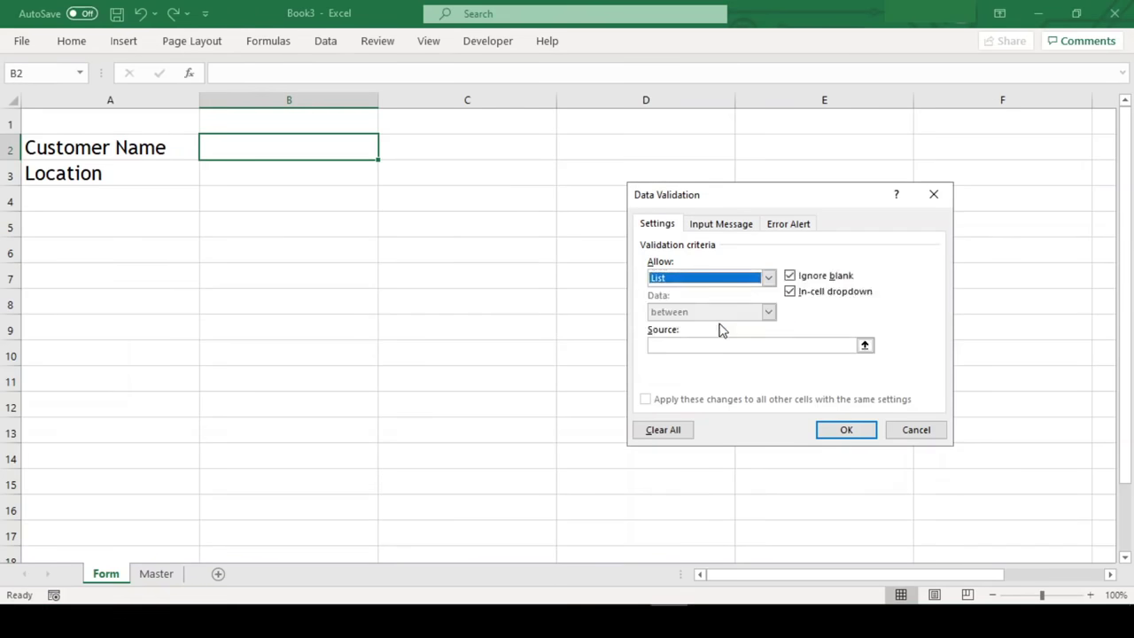
pyautogui.click(865, 346)
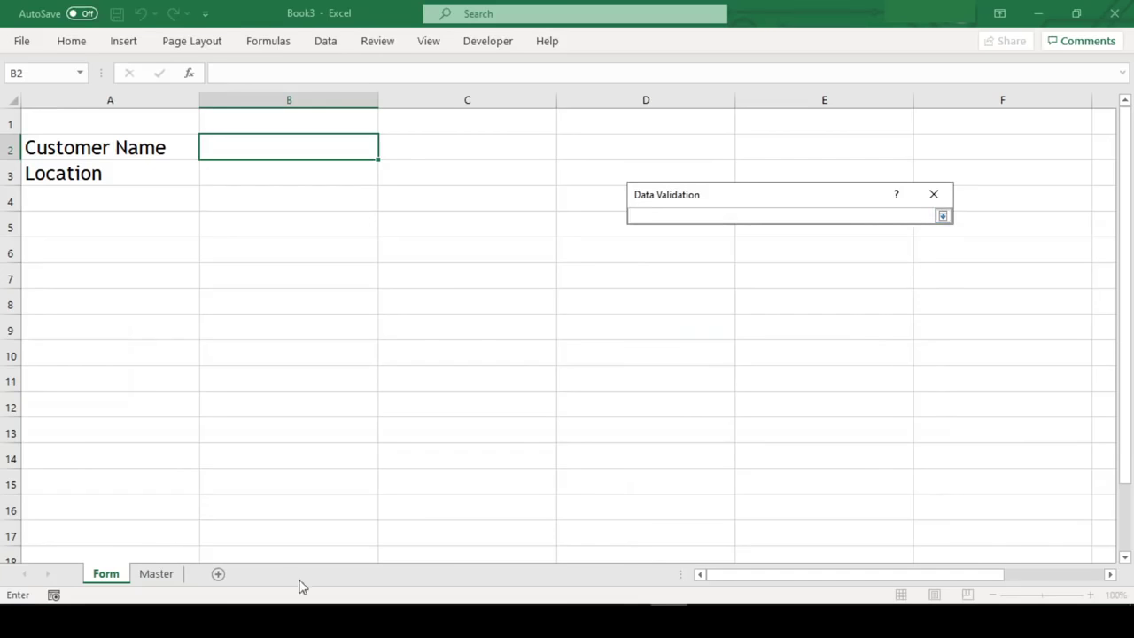
pyautogui.click(171, 575)
pyautogui.click(501, 152)
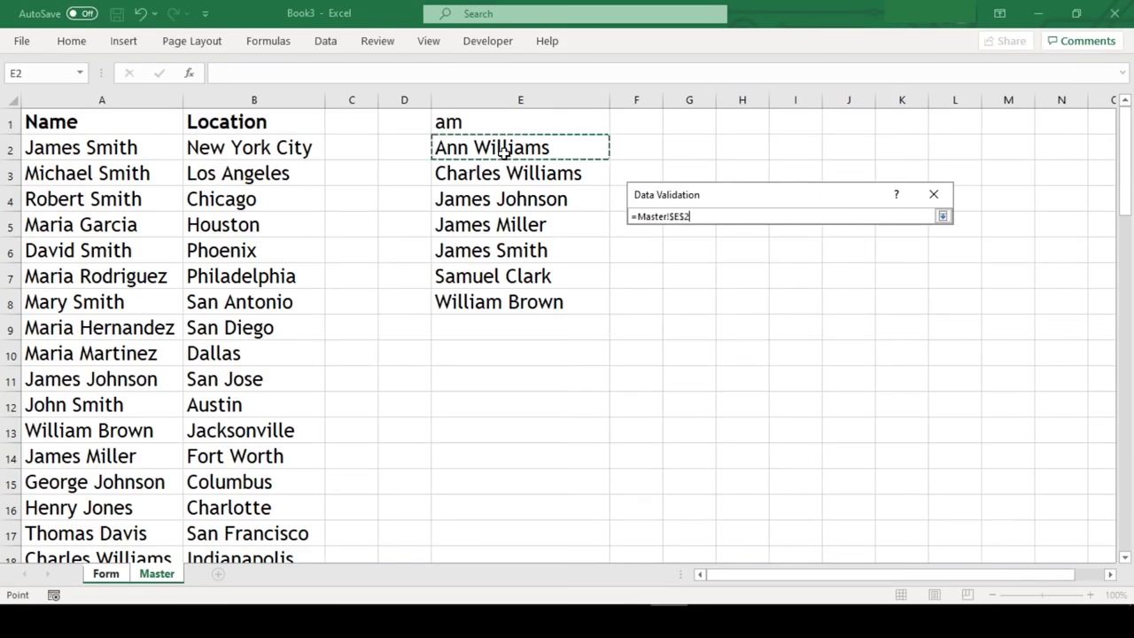
pyautogui.write('#')
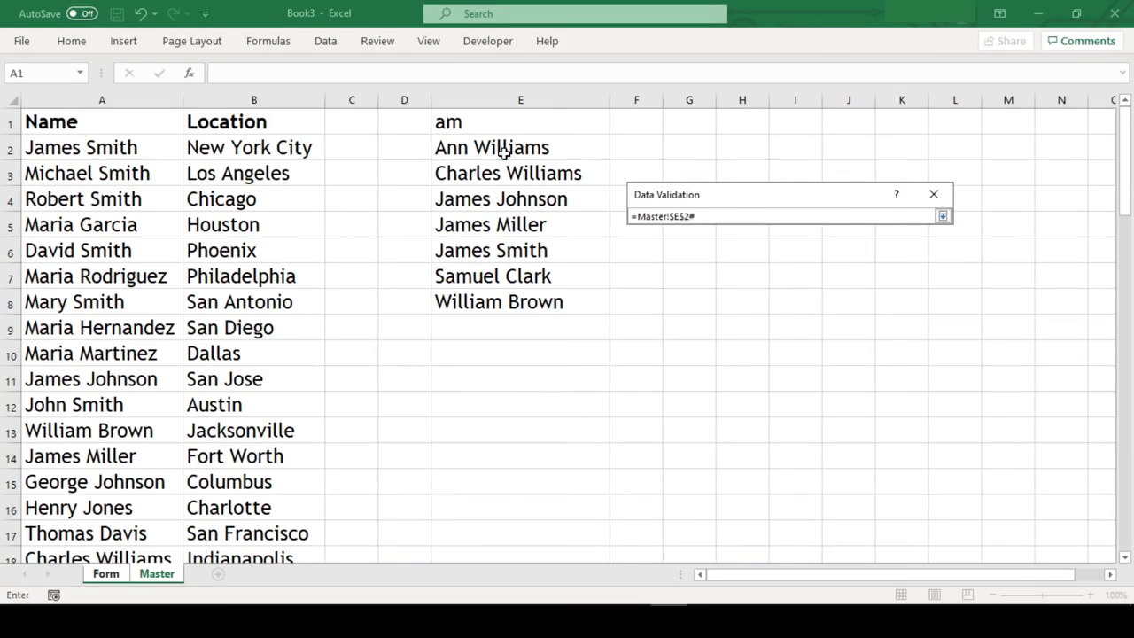
# Switch off the validation's error alert and apply it to B2.
pyautogui.click(943, 217)
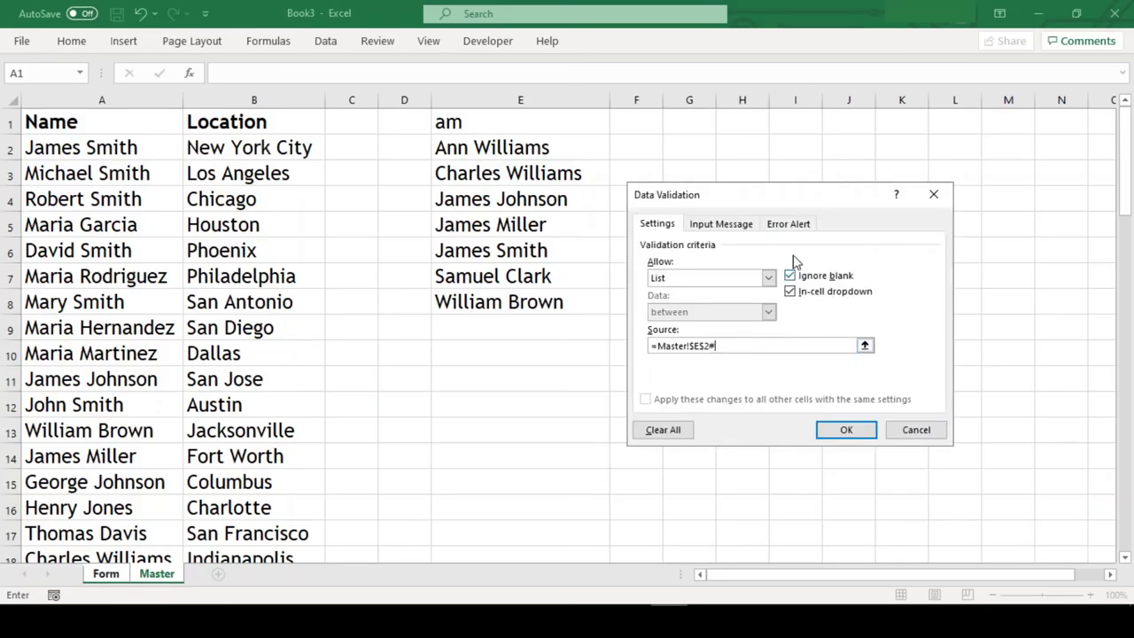
pyautogui.click(785, 227)
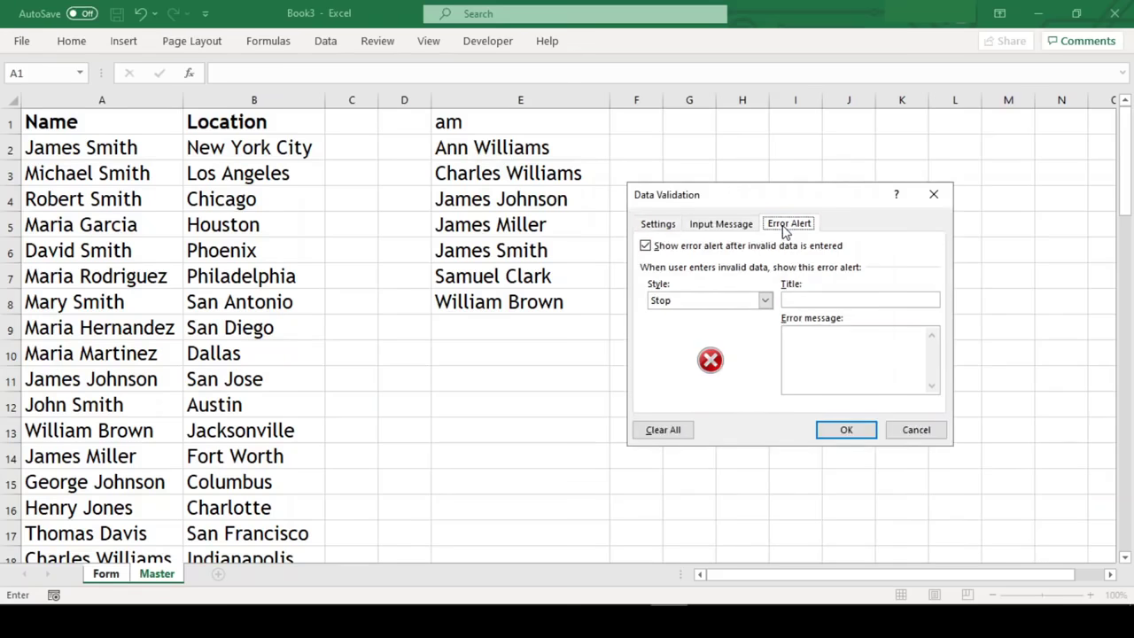
pyautogui.click(646, 247)
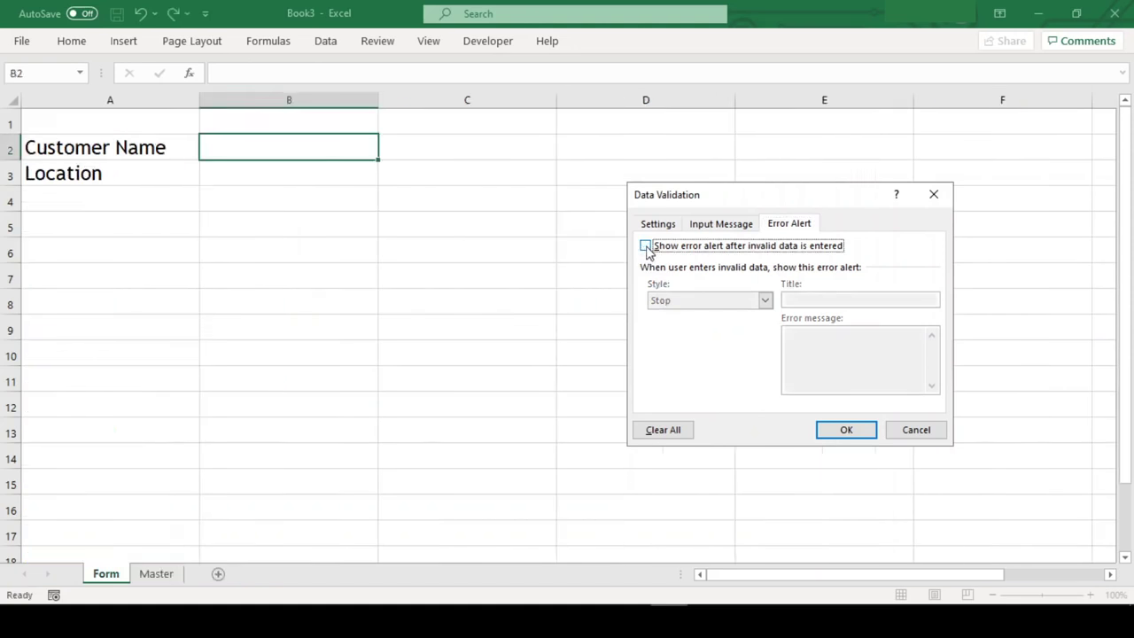
pyautogui.click(842, 430)
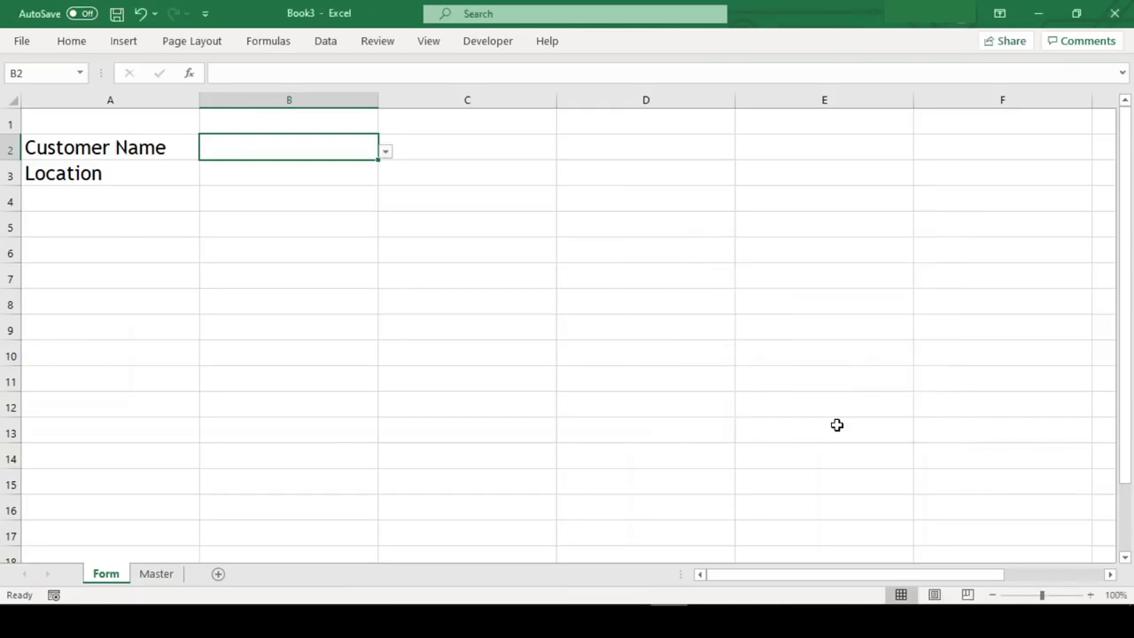
# Replace E1 in Master E2's search formula with a reference to Form!B2.
pyautogui.click(386, 154)
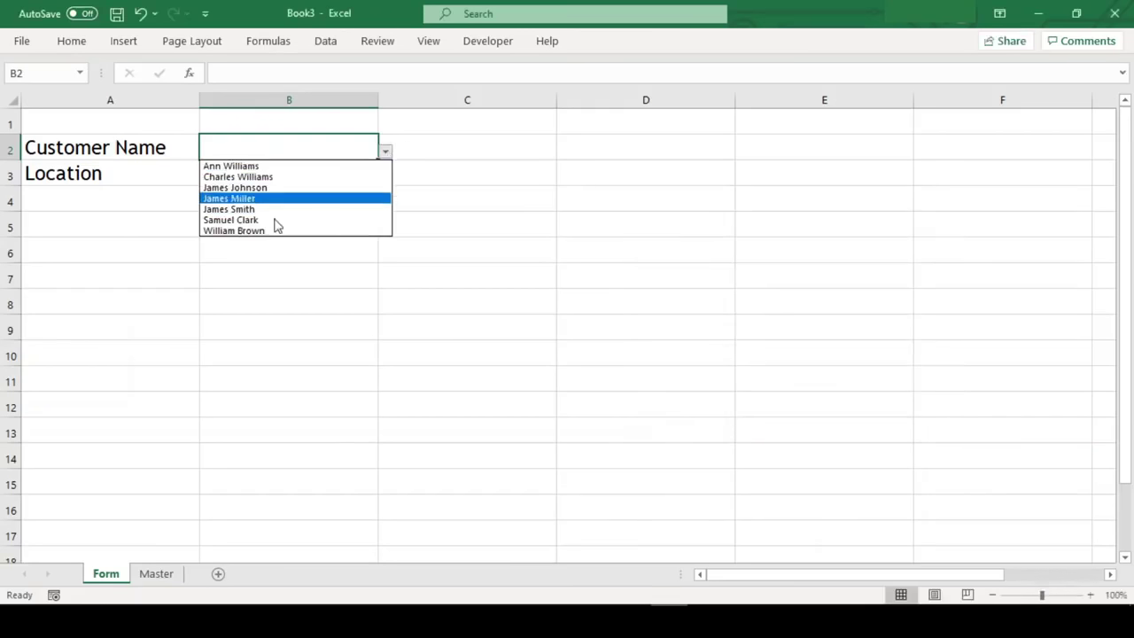
pyautogui.click(318, 280)
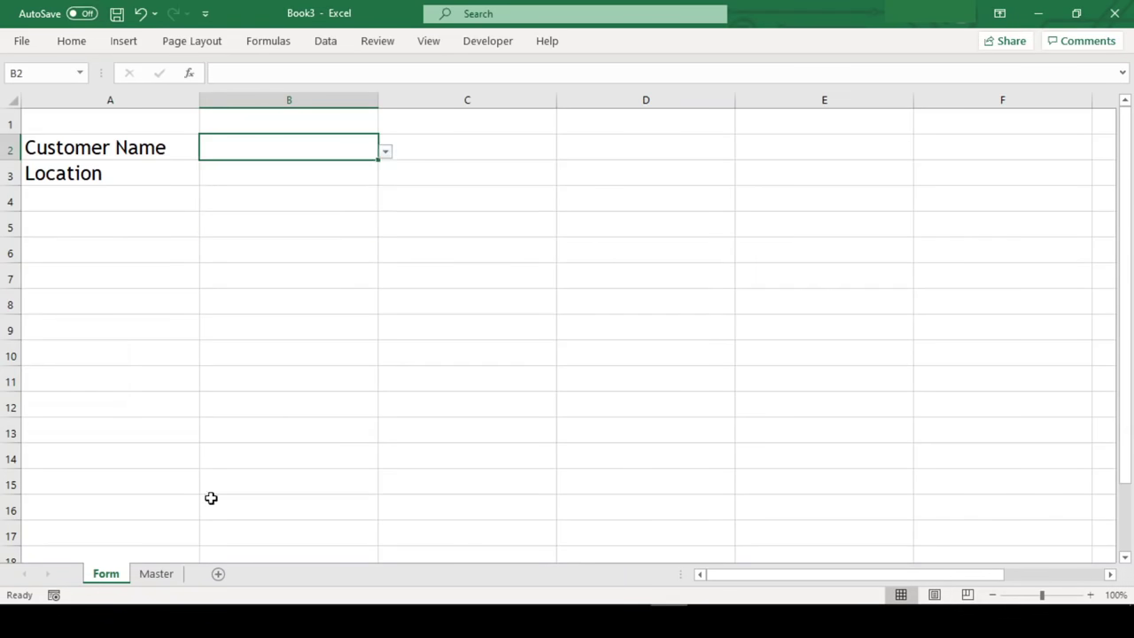
pyautogui.click(156, 574)
pyautogui.press('F2')
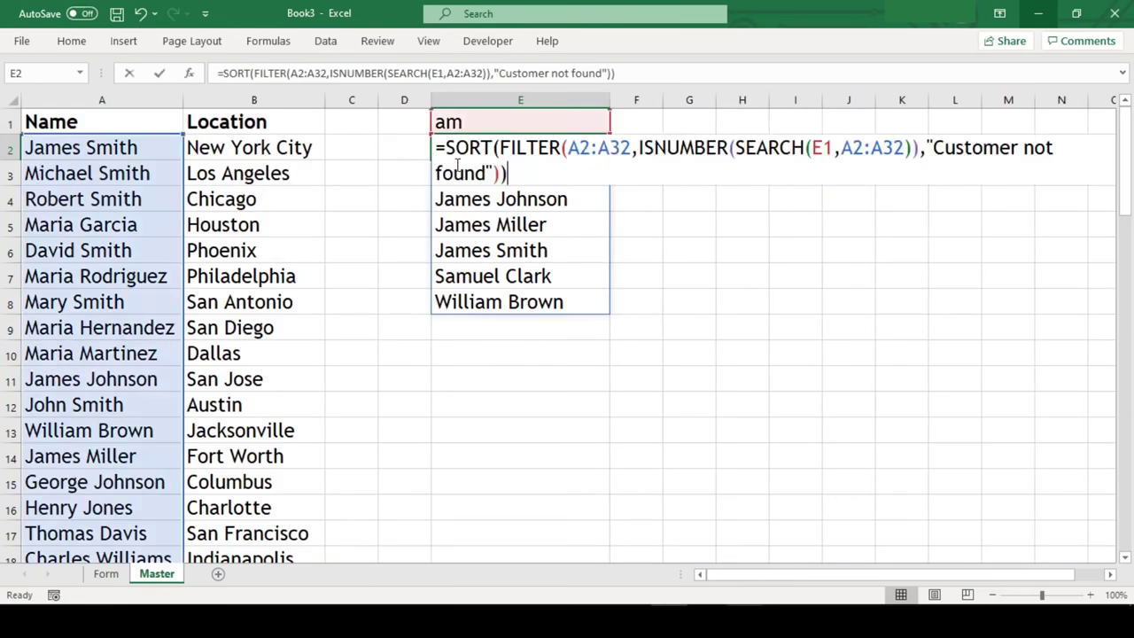
pyautogui.doubleClick(817, 148)
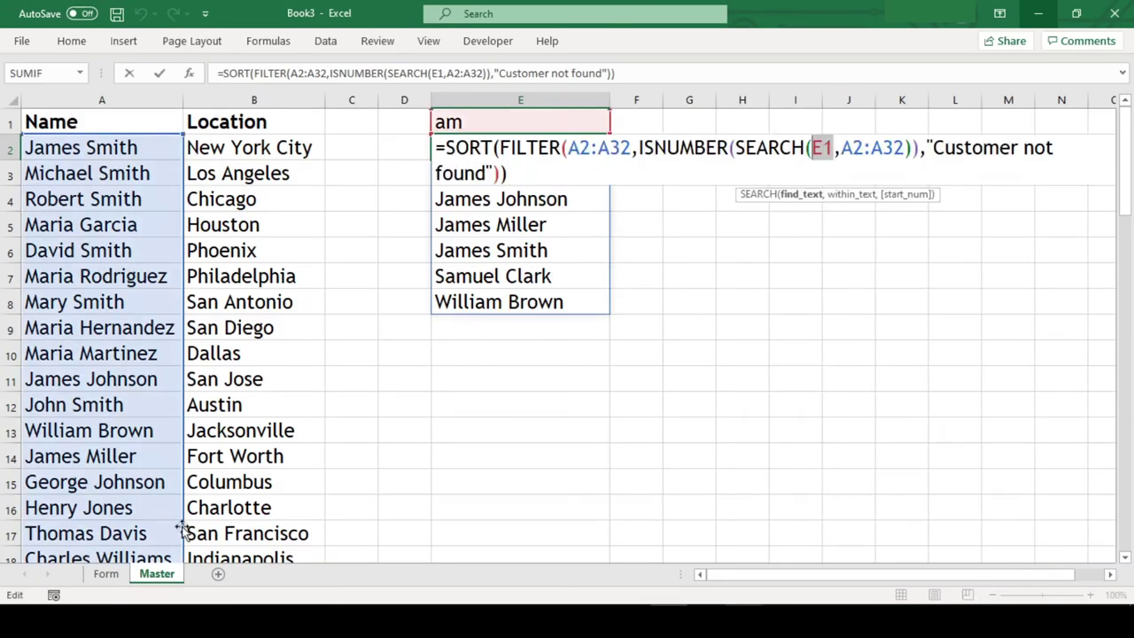
pyautogui.click(105, 573)
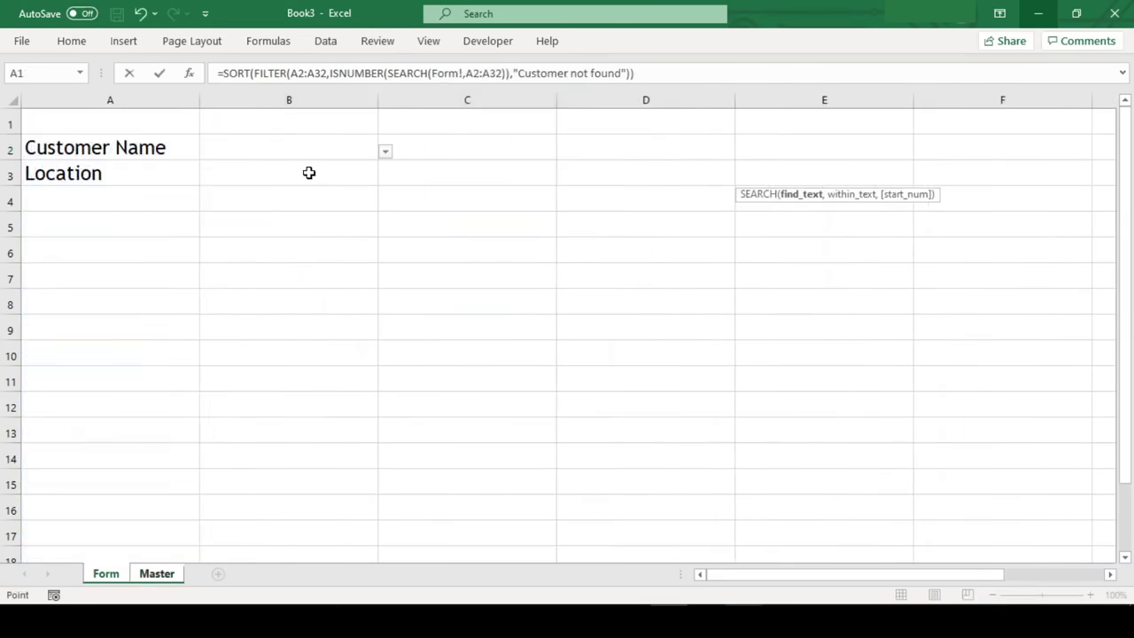
pyautogui.click(307, 150)
pyautogui.press('Return')
# Enter Mar in Form B2 and view the matching names in its drop-down.
pyautogui.click(105, 573)
pyautogui.doubleClick(284, 149)
pyautogui.write('Ma')
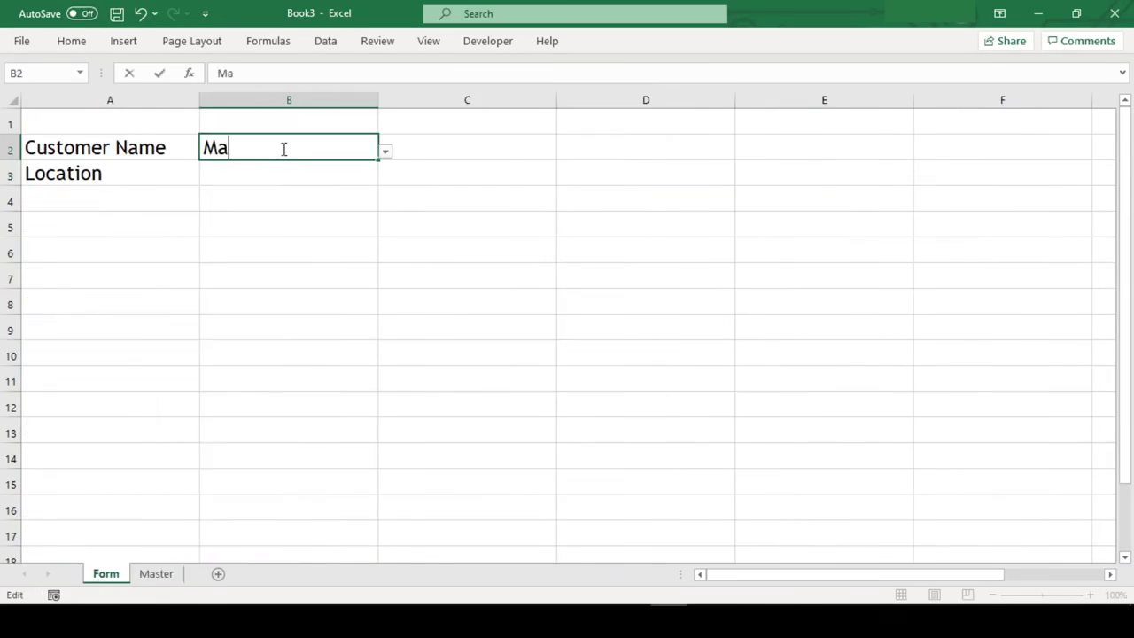
pyautogui.write('r')
pyautogui.hotkey('ctrl', 'Return')
pyautogui.hotkey('alt', 'Down')
pyautogui.press('Escape')
# Test the partial names Smi and jo in B2's drop-down, then clear B2.
pyautogui.press('BackSpace')
pyautogui.write('Smi')
pyautogui.press('Return')
pyautogui.click(281, 141)
pyautogui.click(384, 151)
pyautogui.press('Escape')
pyautogui.press('BackSpace')
pyautogui.write('jo')
pyautogui.click(385, 150)
pyautogui.press('Escape')
pyautogui.press('Delete')
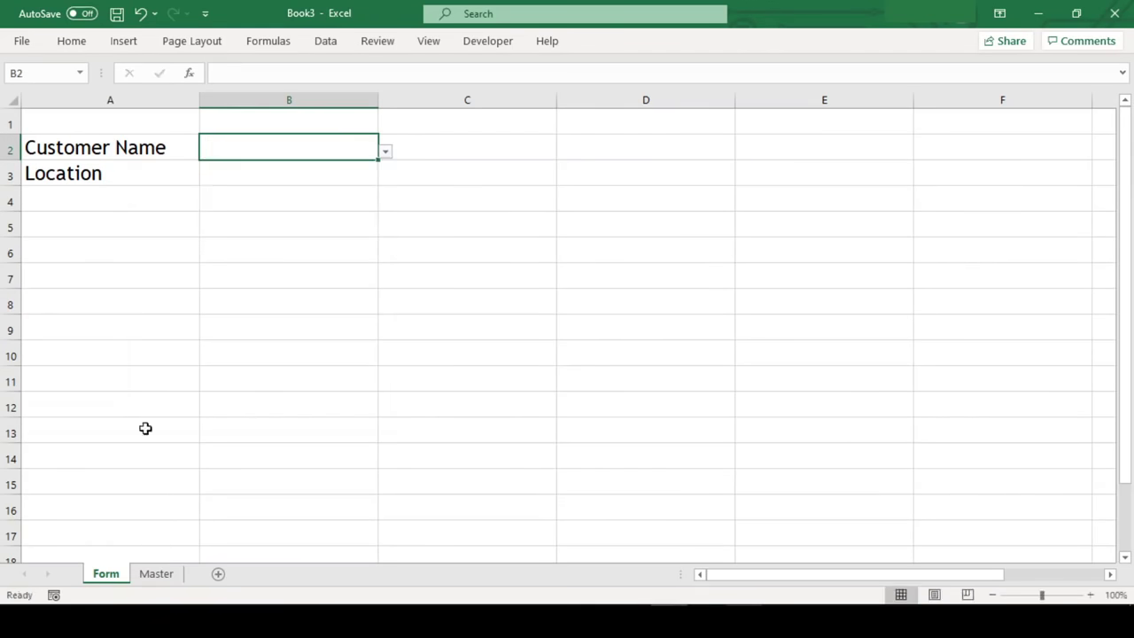
# Convert Master's Name and Location list A1:B32 into a table with headers.
pyautogui.click(156, 573)
pyautogui.hotkey('ctrl', 'Home')
pyautogui.hotkey('ctrl', 'shift', 'Right')
pyautogui.hotkey('ctrl', 'shift', 'Down')
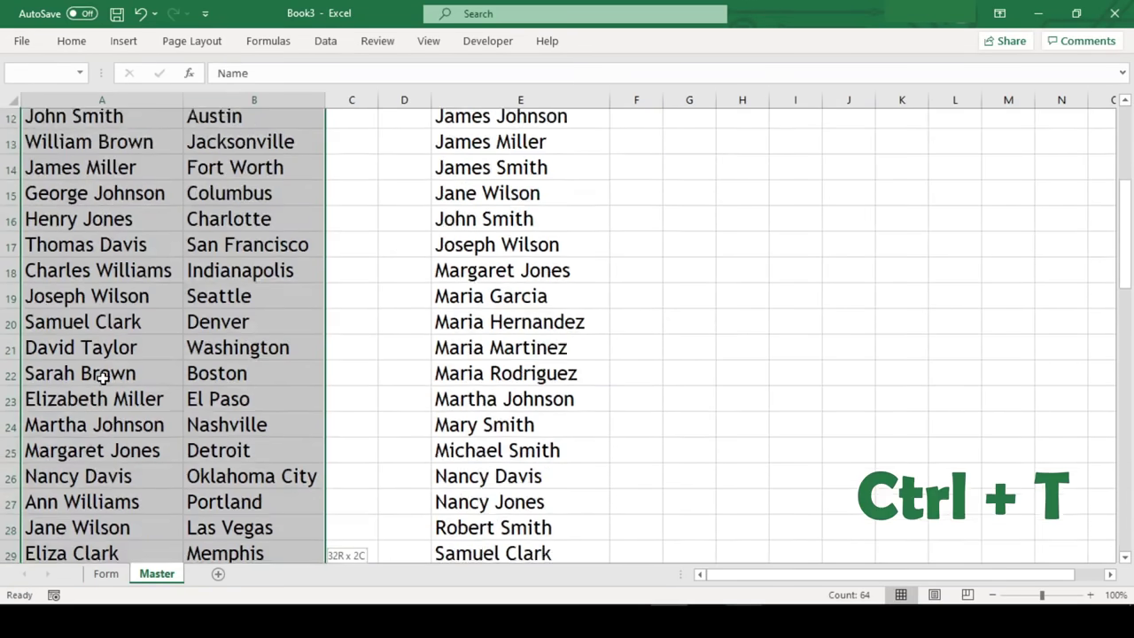
pyautogui.hotkey('ctrl', 't')
pyautogui.press('Return')
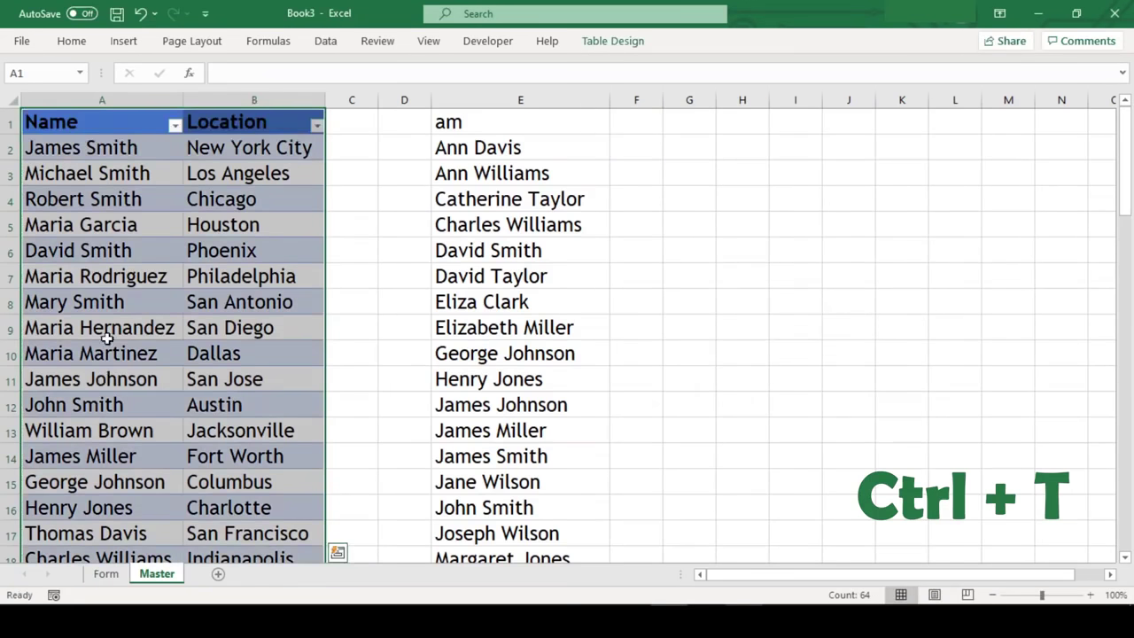
# Add a test customer with location NYC below the table, undo it, and return to Form.
pyautogui.scroll(-9, 106, 341)
pyautogui.click(112, 280)
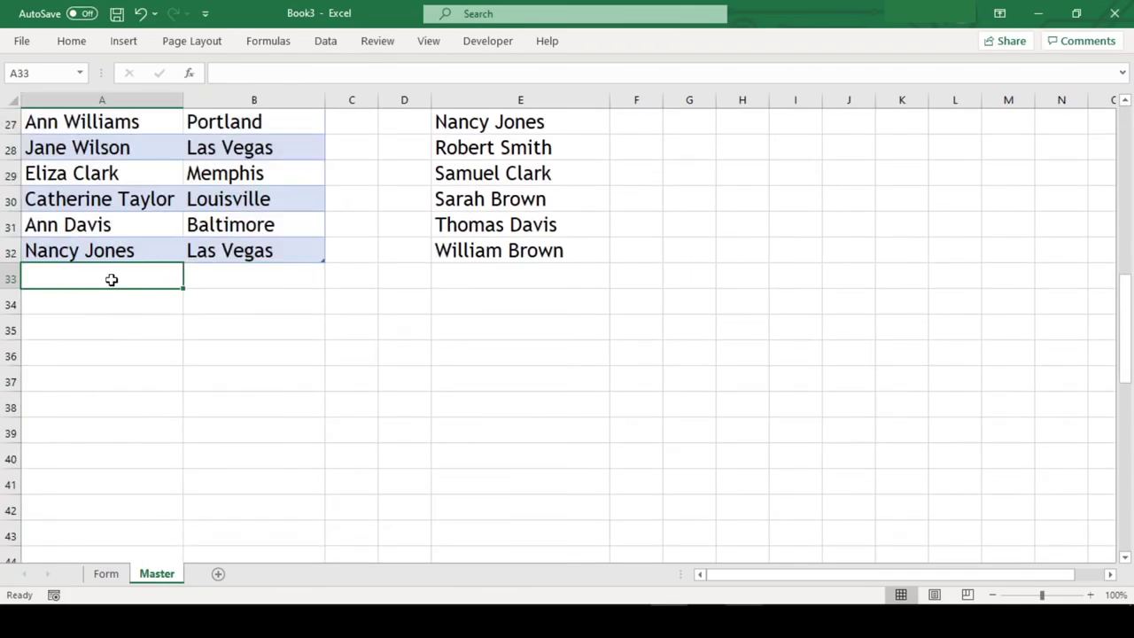
pyautogui.write('David Brown')
pyautogui.press('Tab')
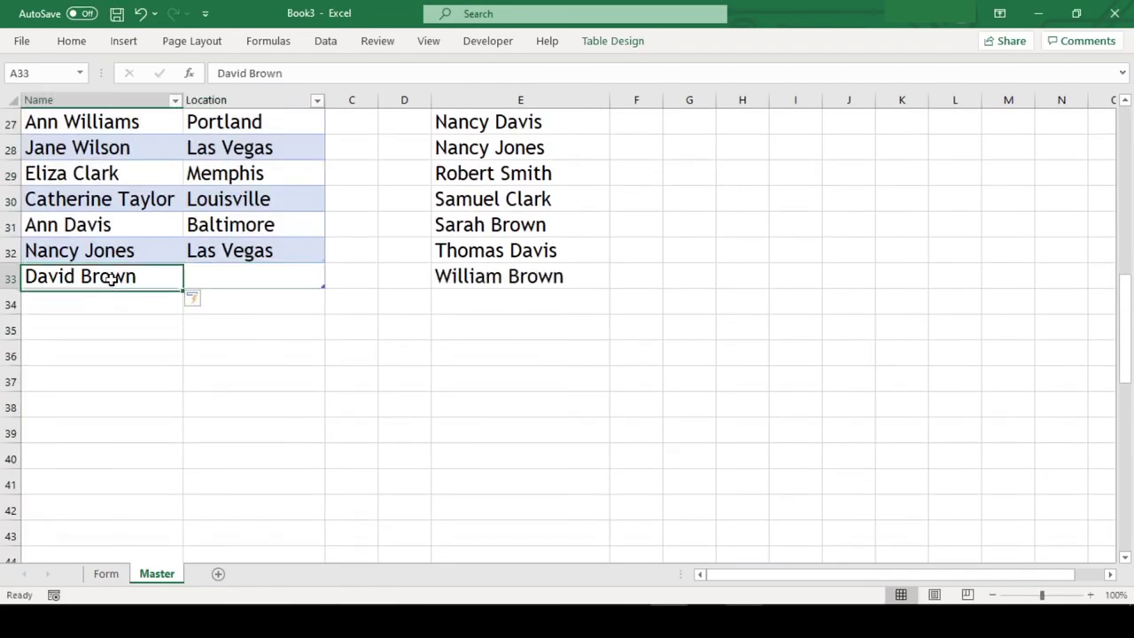
pyautogui.write('NYC')
pyautogui.press('Return')
pyautogui.scroll(4, 739, 367)
pyautogui.hotkey('ctrl', 'z')
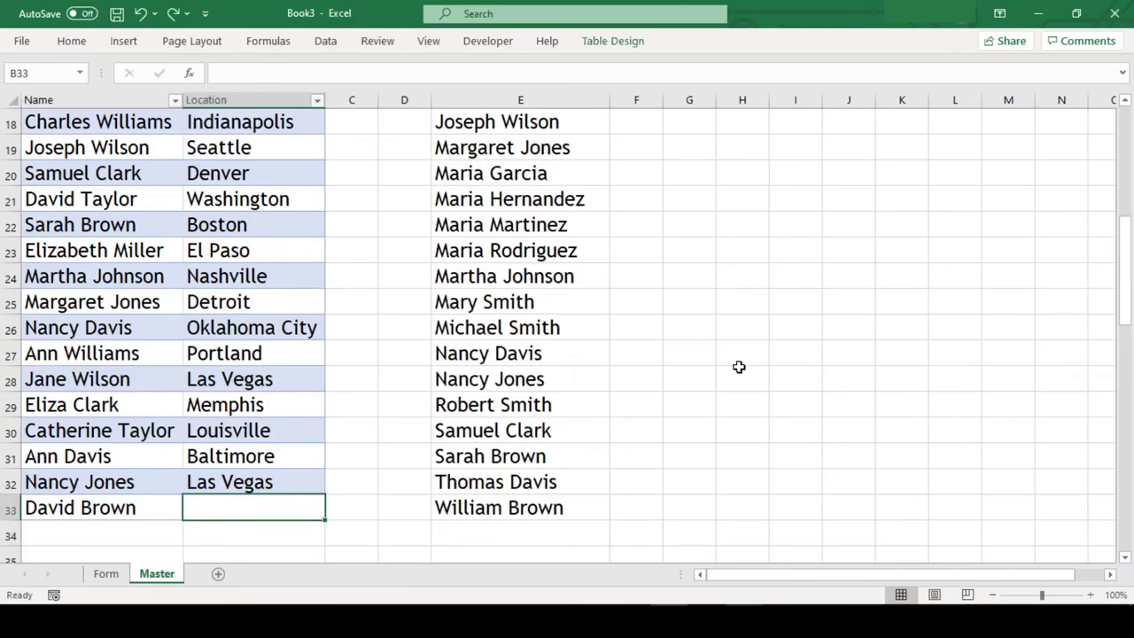
pyautogui.hotkey('ctrl', 'z')
pyautogui.hotkey('ctrl', 'z')
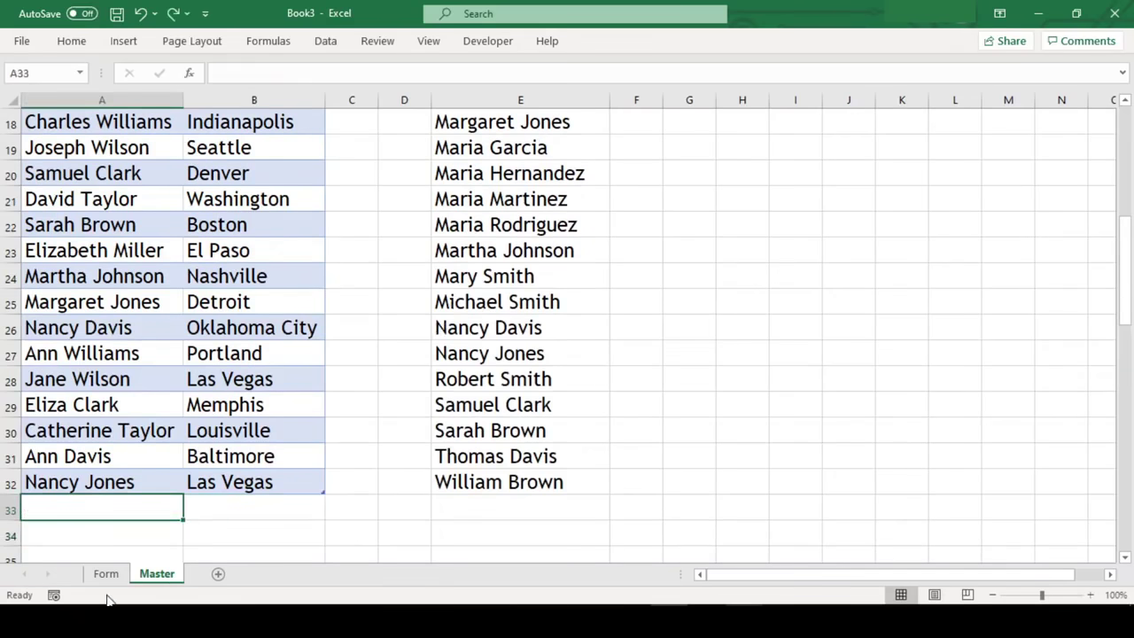
pyautogui.click(104, 576)
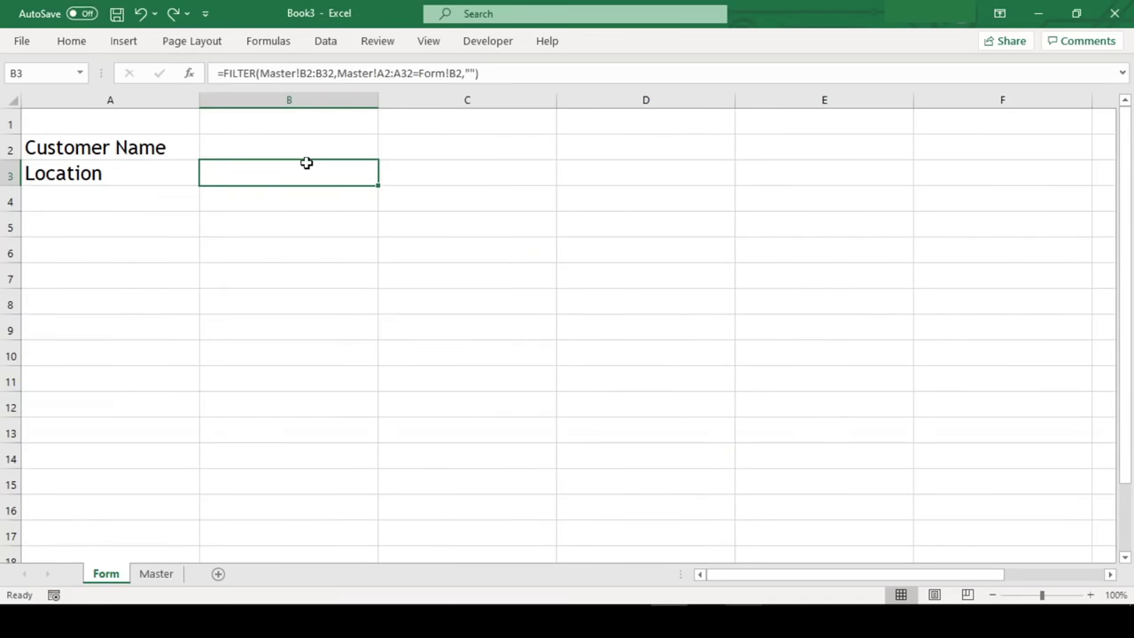
# Start a FILTER formula in the Location cell returning the Master table's Location column.
pyautogui.write('=filter')
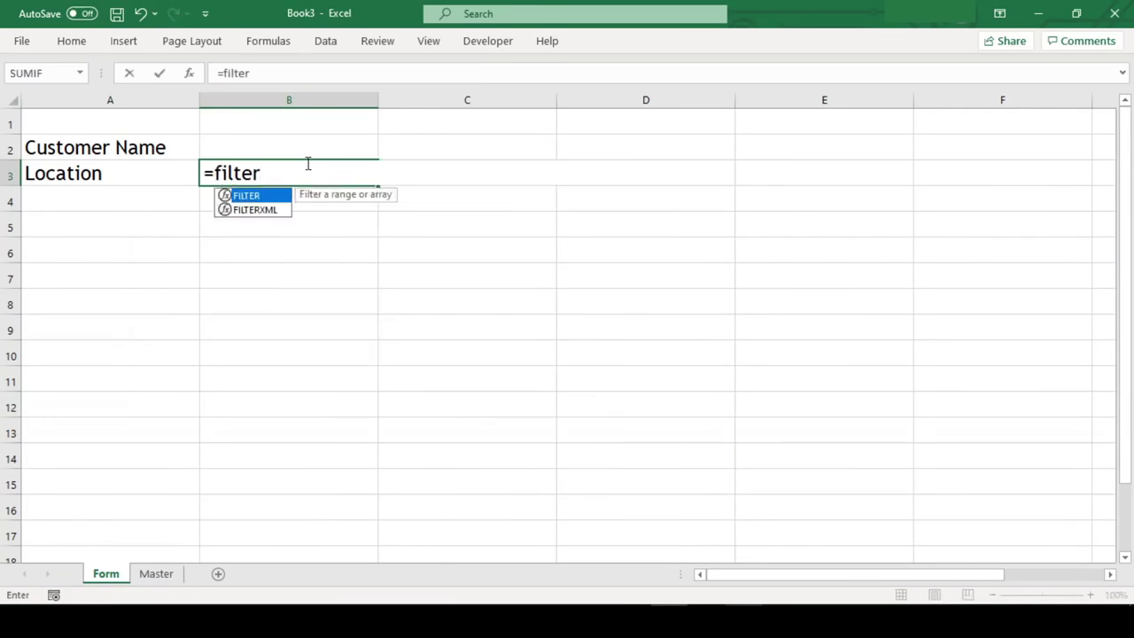
pyautogui.write('(')
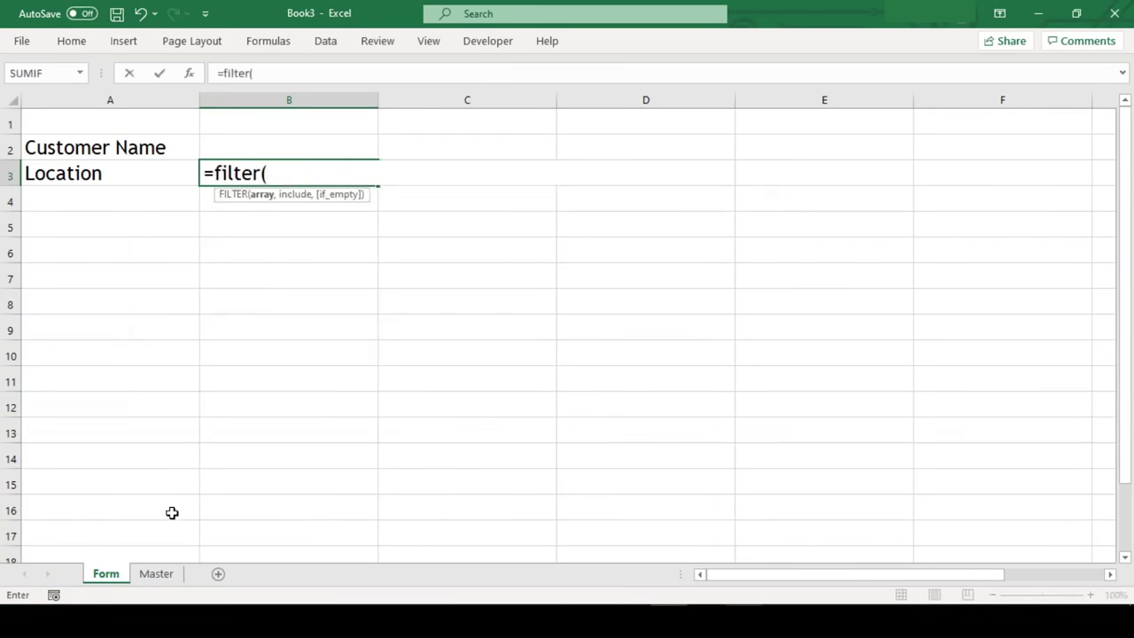
pyautogui.click(168, 575)
pyautogui.click(266, 482)
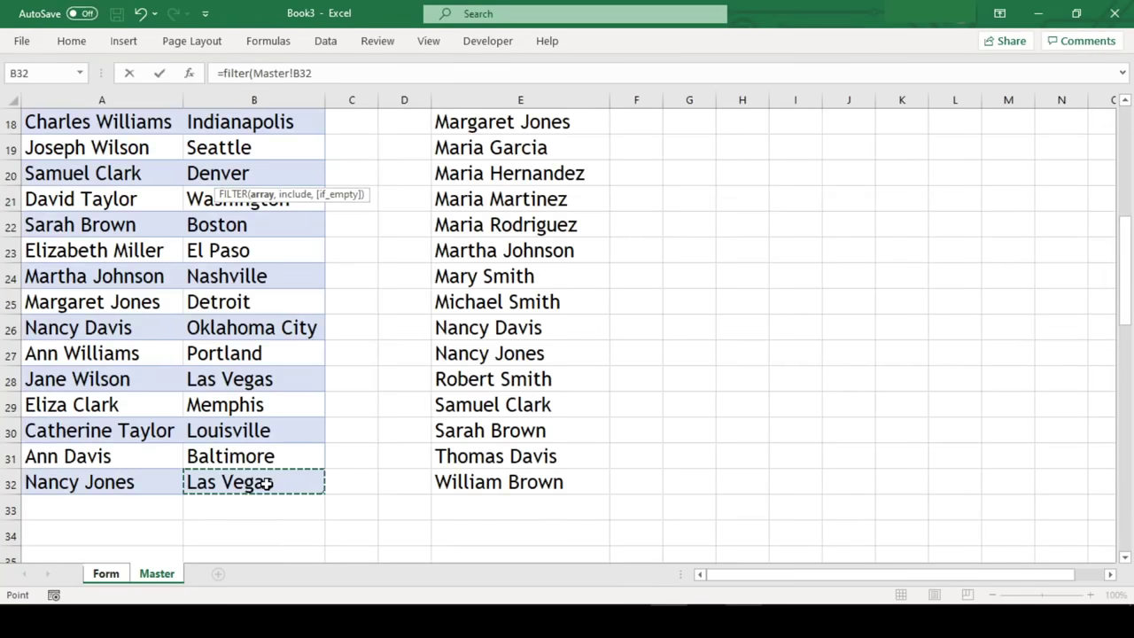
pyautogui.hotkey('ctrl', 'Up')
pyautogui.press('Down')
pyautogui.hotkey('ctrl', 'shift', 'Down')
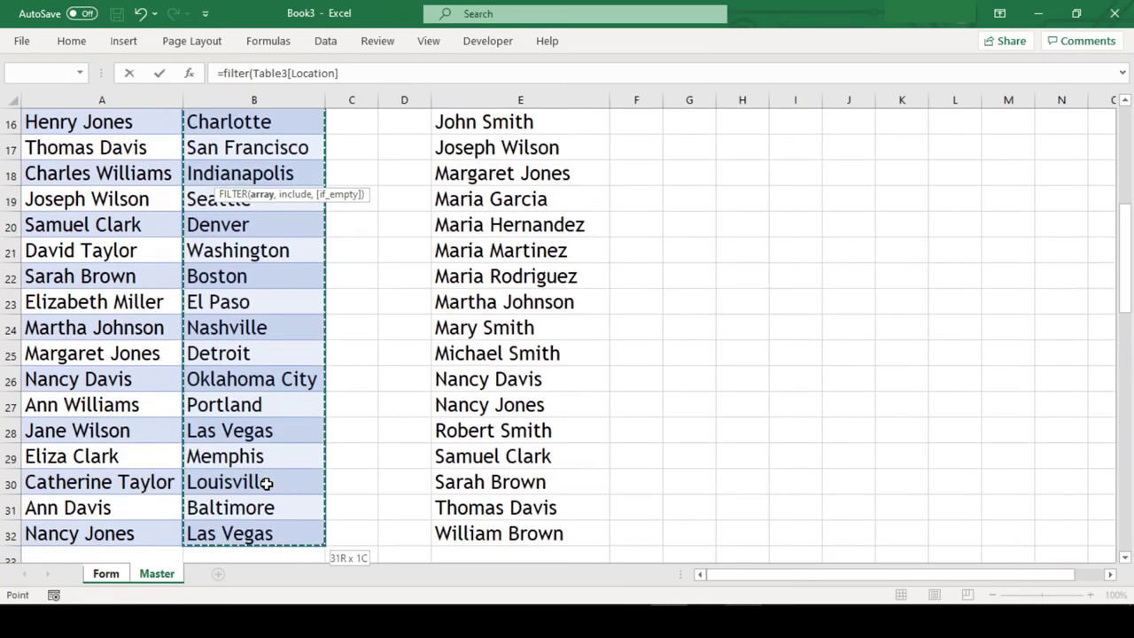
# Add the criterion Table3[Name] = Form!B2 with an empty "" fallback and commit the formula.
pyautogui.write(',')
pyautogui.press('Left')
pyautogui.hotkey('ctrl', 'Up')
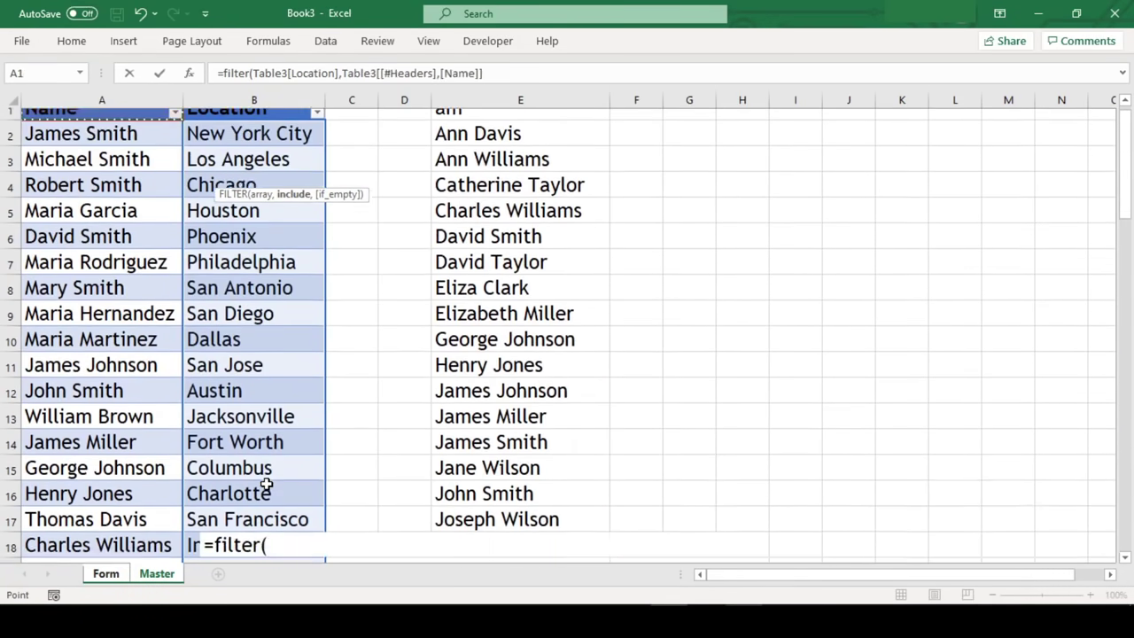
pyautogui.press('Down')
pyautogui.hotkey('ctrl', 'shift', 'Down')
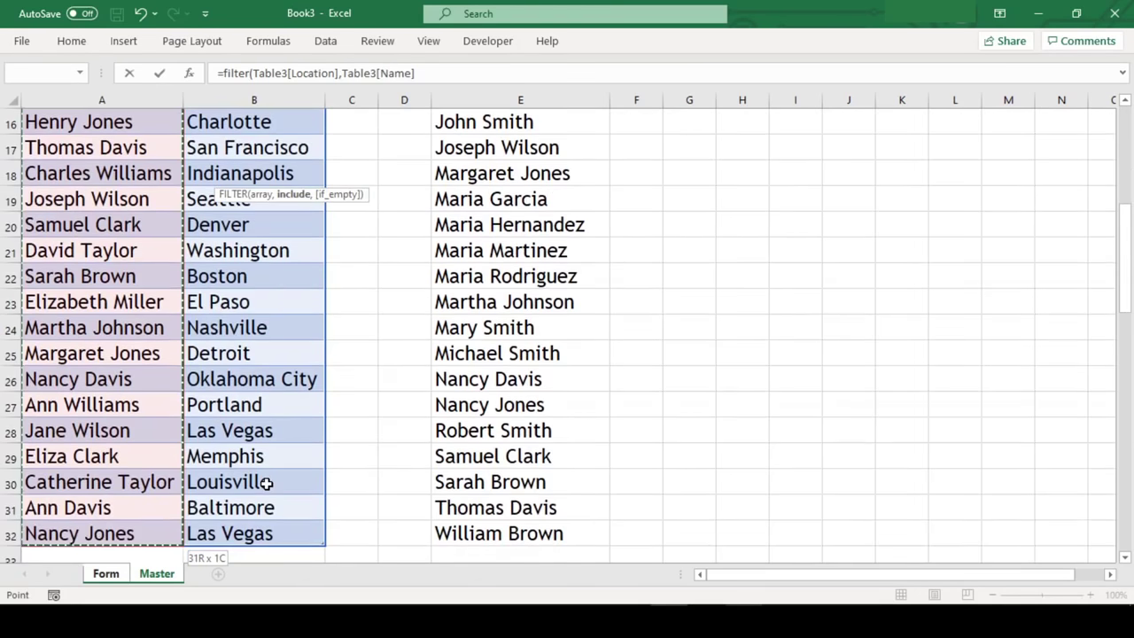
pyautogui.write('=')
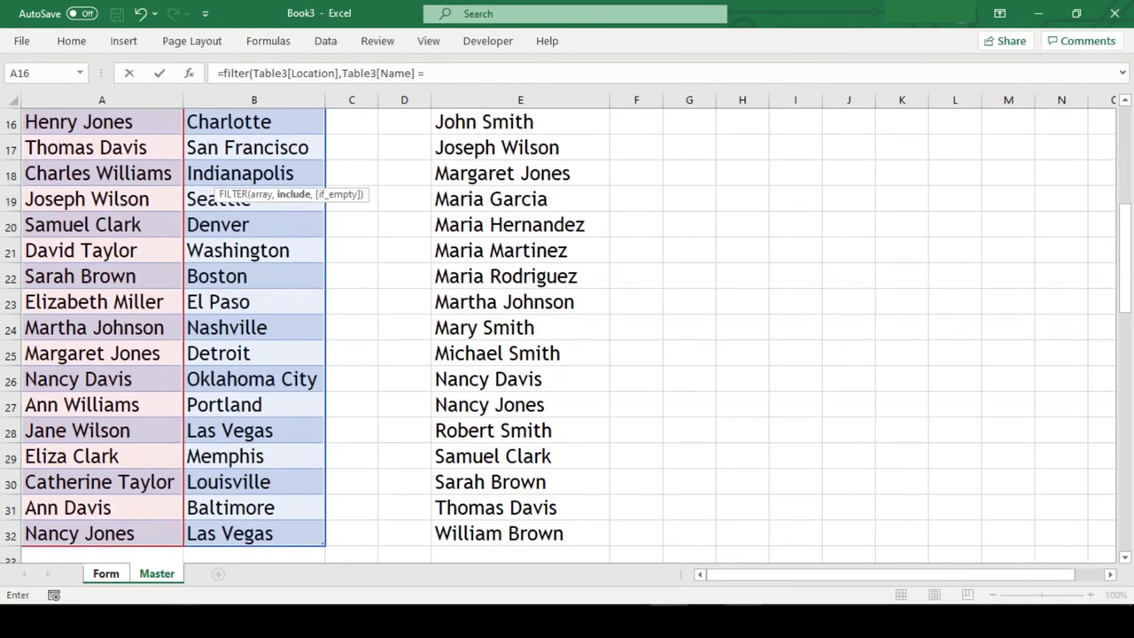
pyautogui.click(97, 578)
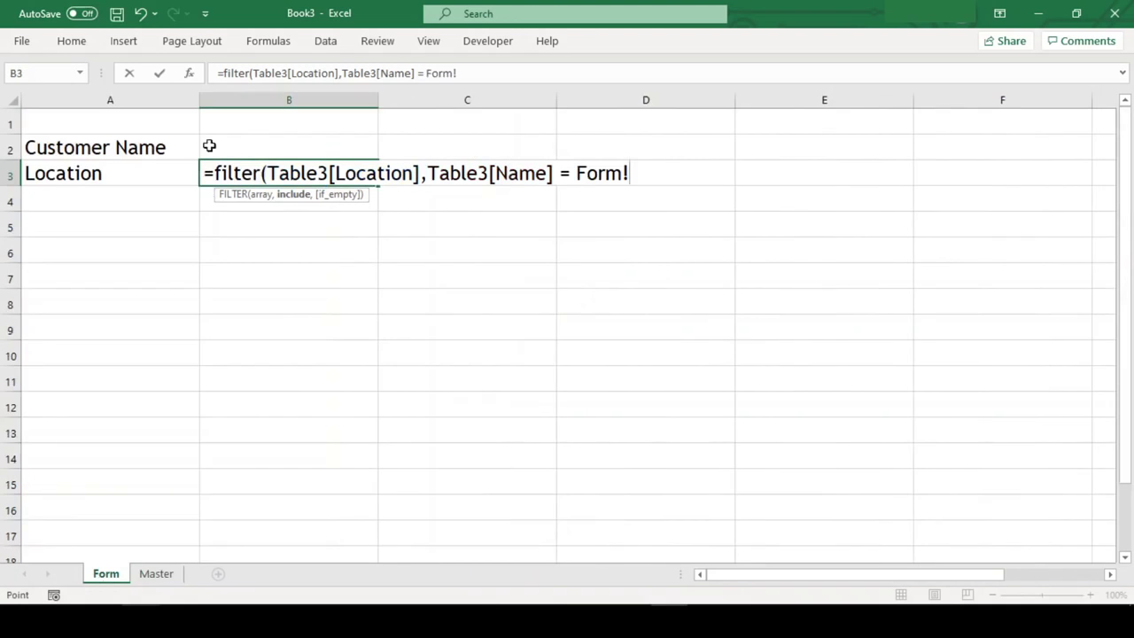
pyautogui.click(251, 149)
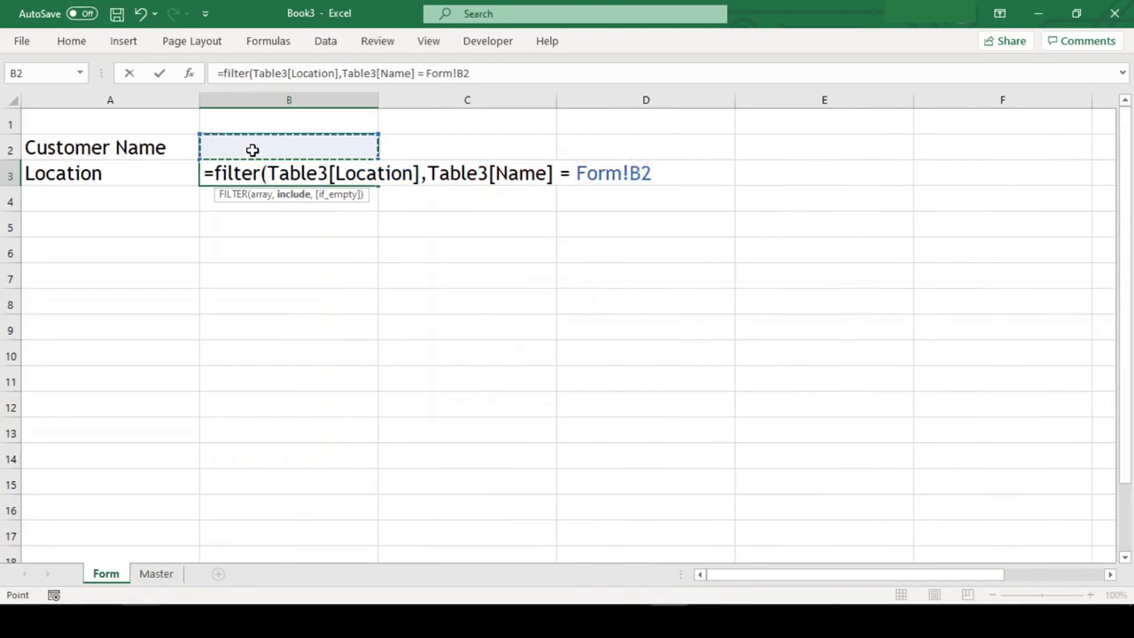
pyautogui.write(',"")')
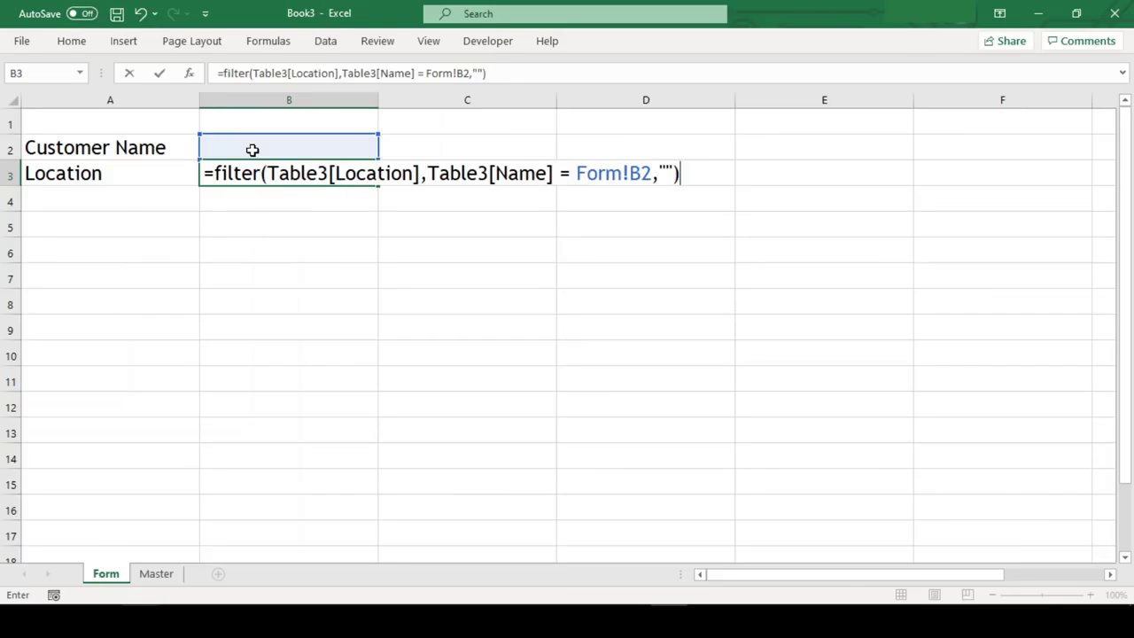
pyautogui.click(252, 150)
# Search a partial customer name and pick the match, filling Location with Phoenix.
pyautogui.write('D')
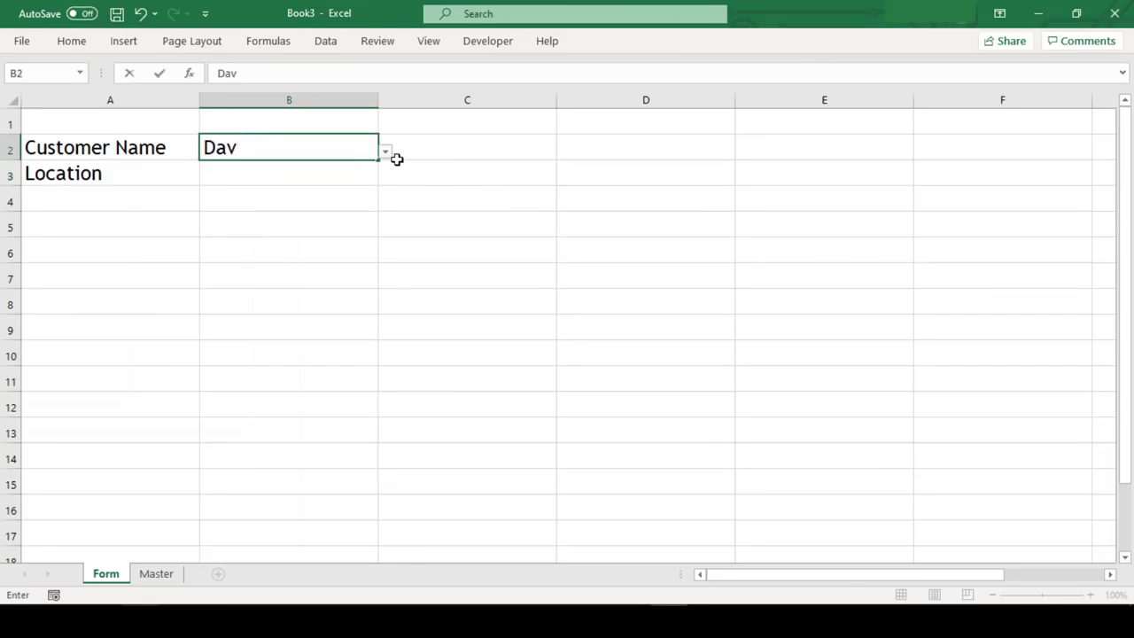
pyautogui.write('av')
pyautogui.click(387, 153)
pyautogui.click(325, 175)
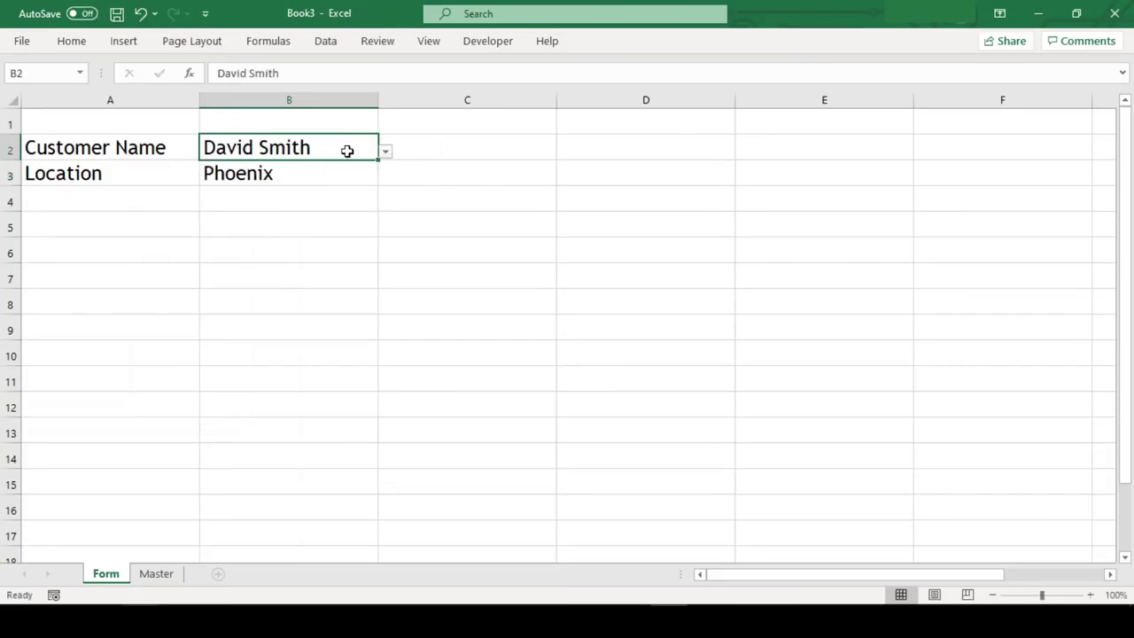
# Swap in a second customer so Location shows San Antonio, then begin typing a third name.
pyautogui.press('Delete')
pyautogui.write('Mary')
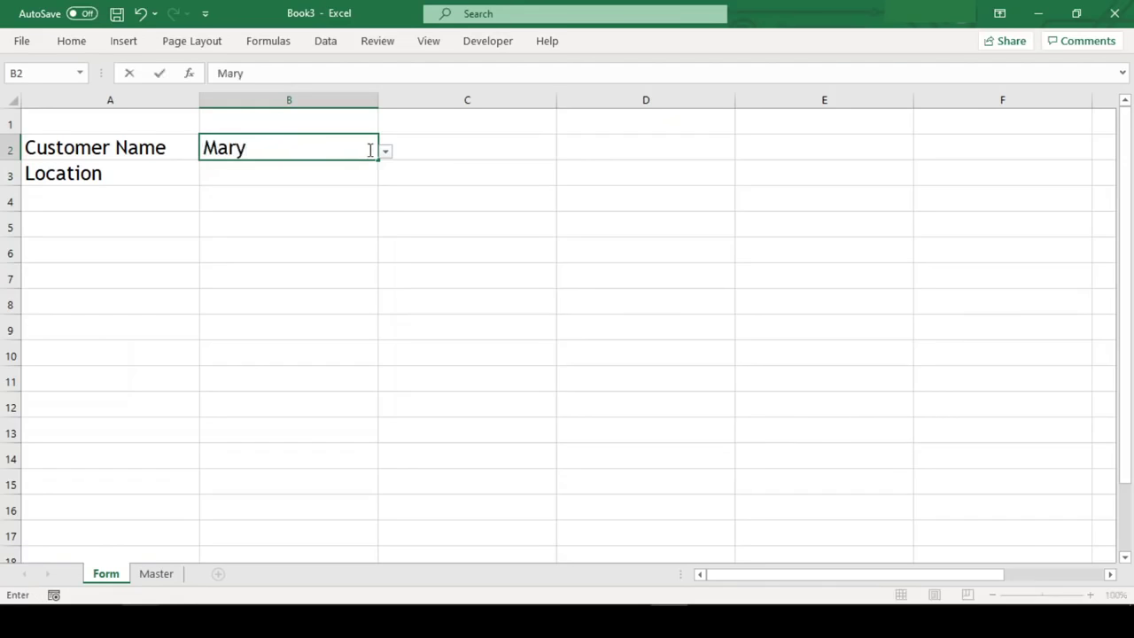
pyautogui.click(385, 151)
pyautogui.click(328, 166)
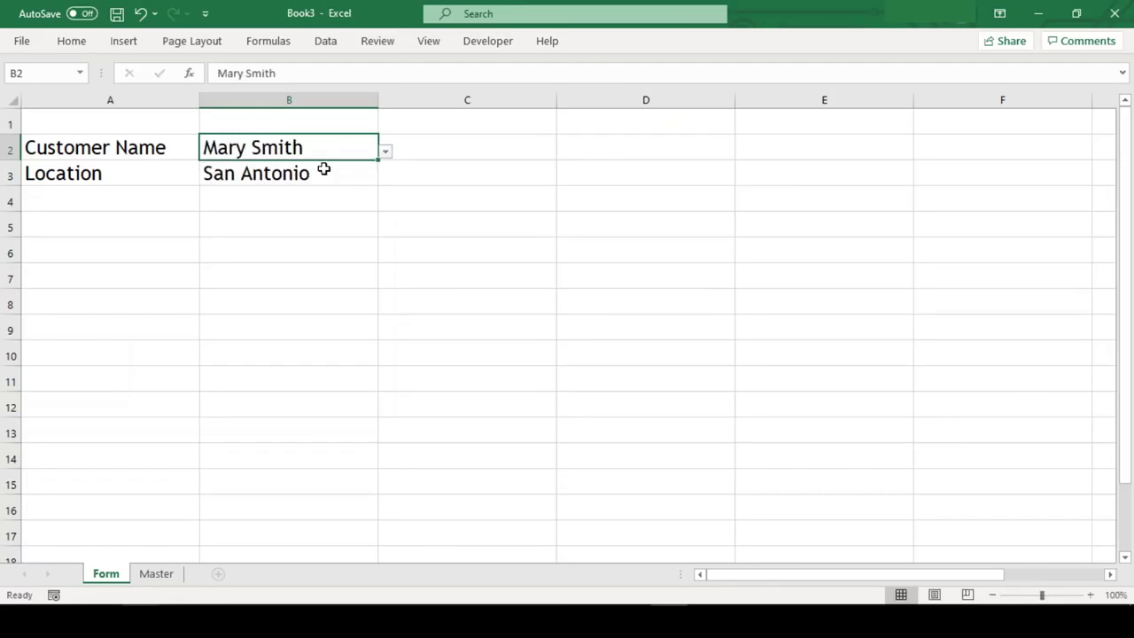
pyautogui.press('Delete')
pyautogui.write('John')
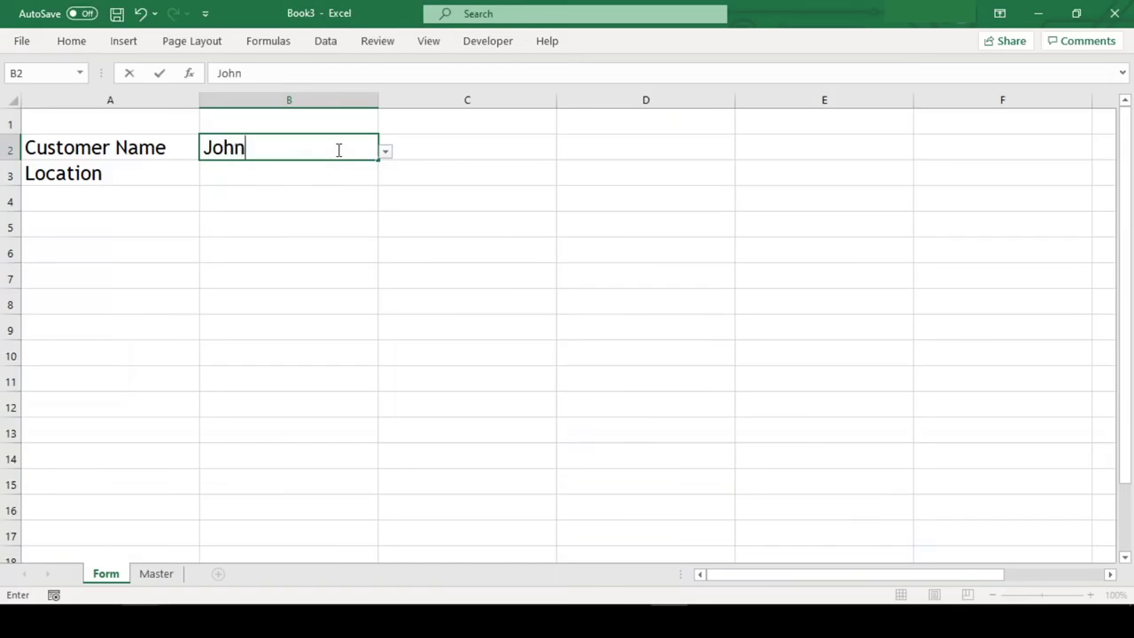